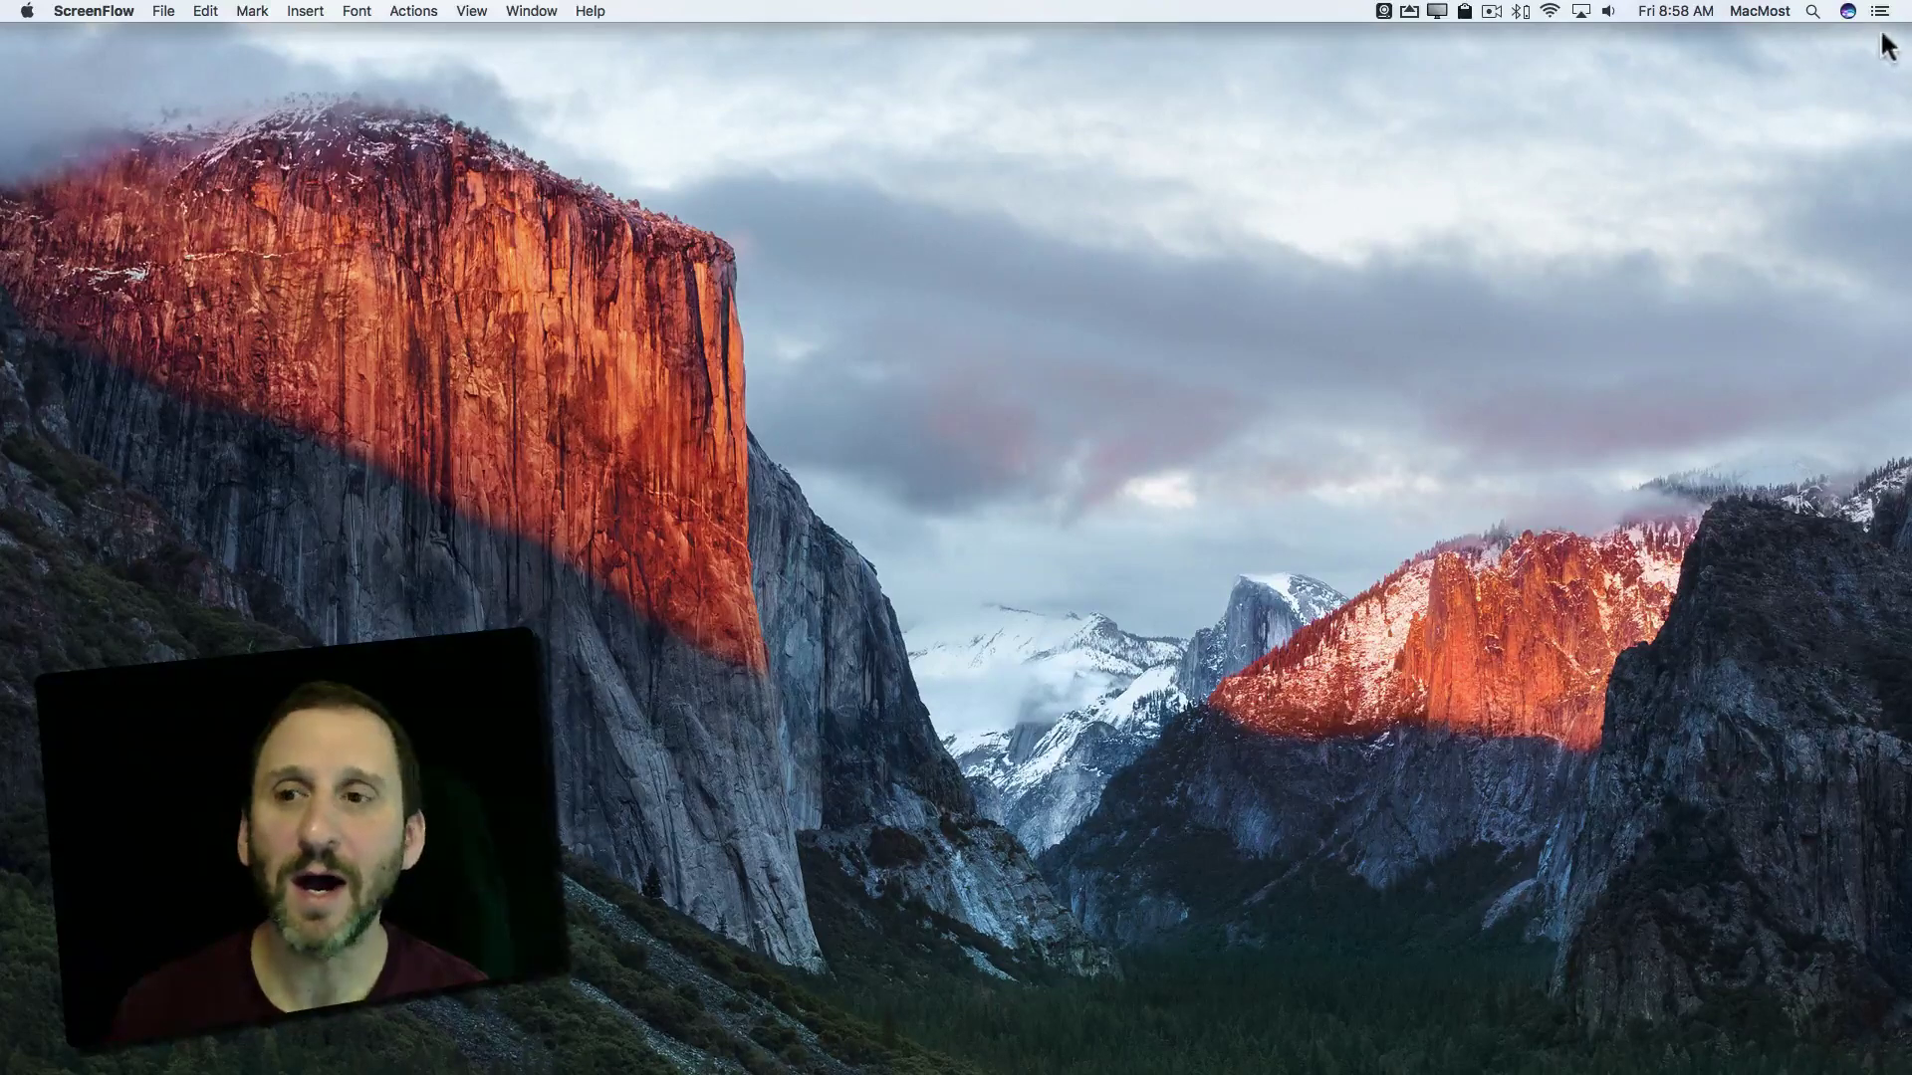
Ask Siri for Apple's stock price and pin the AAPL Stocks card to Today.
left_click(1848, 12)
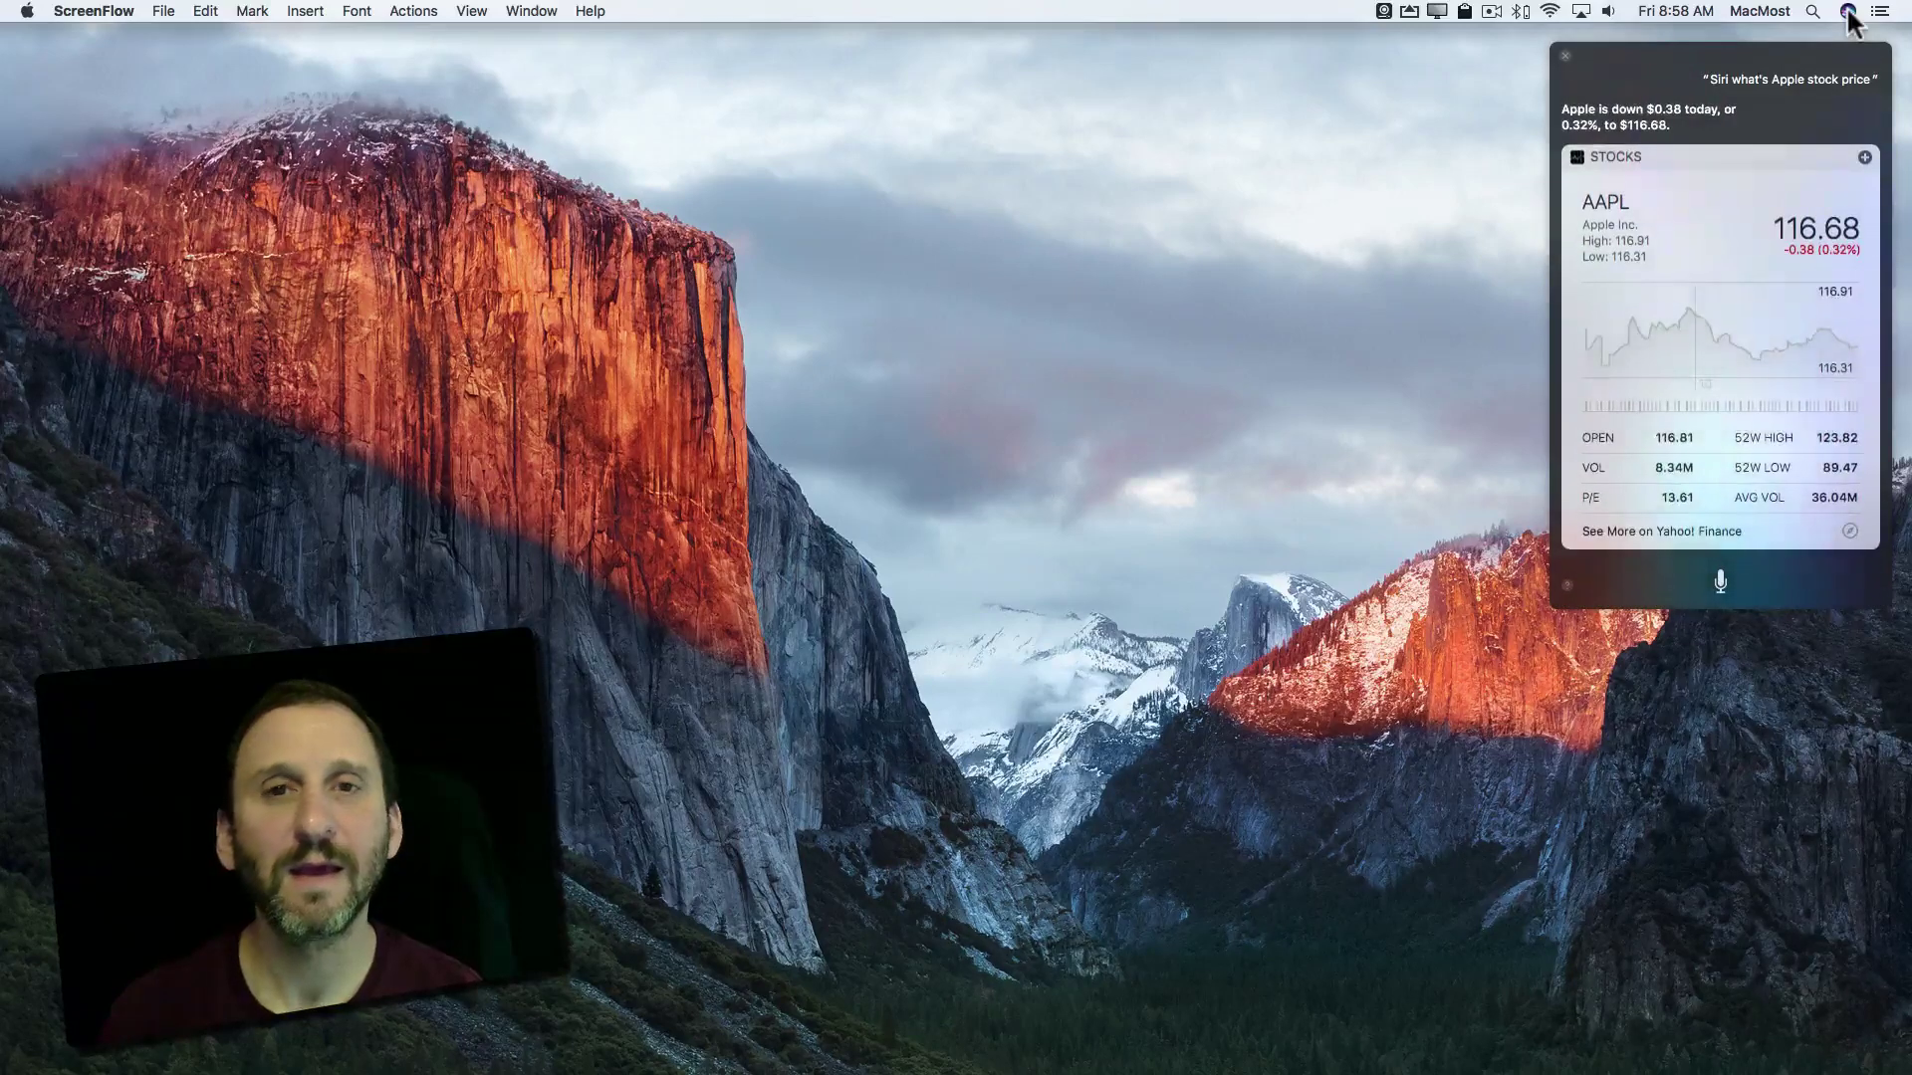
left_click(1865, 154)
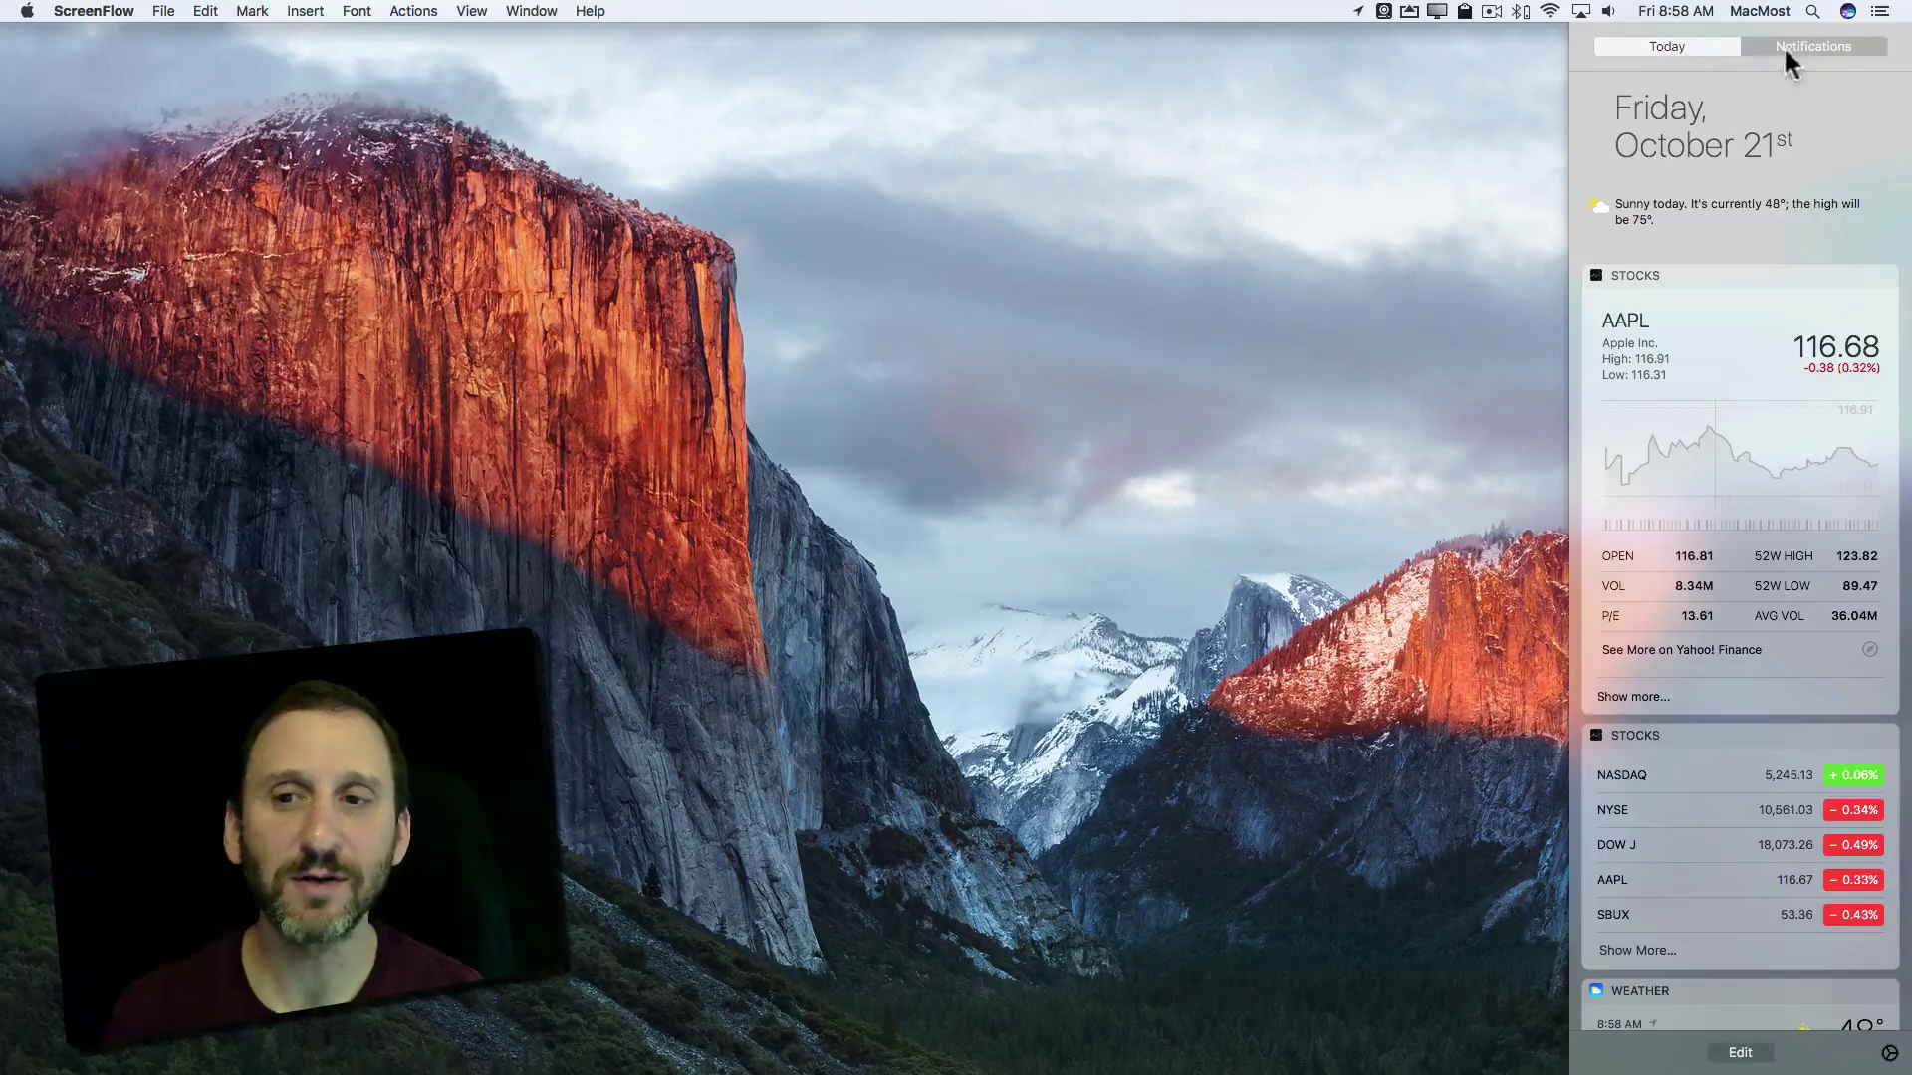
Reopen the Today view and drag the pinned AAPL card down and back up.
left_click(1488, 93)
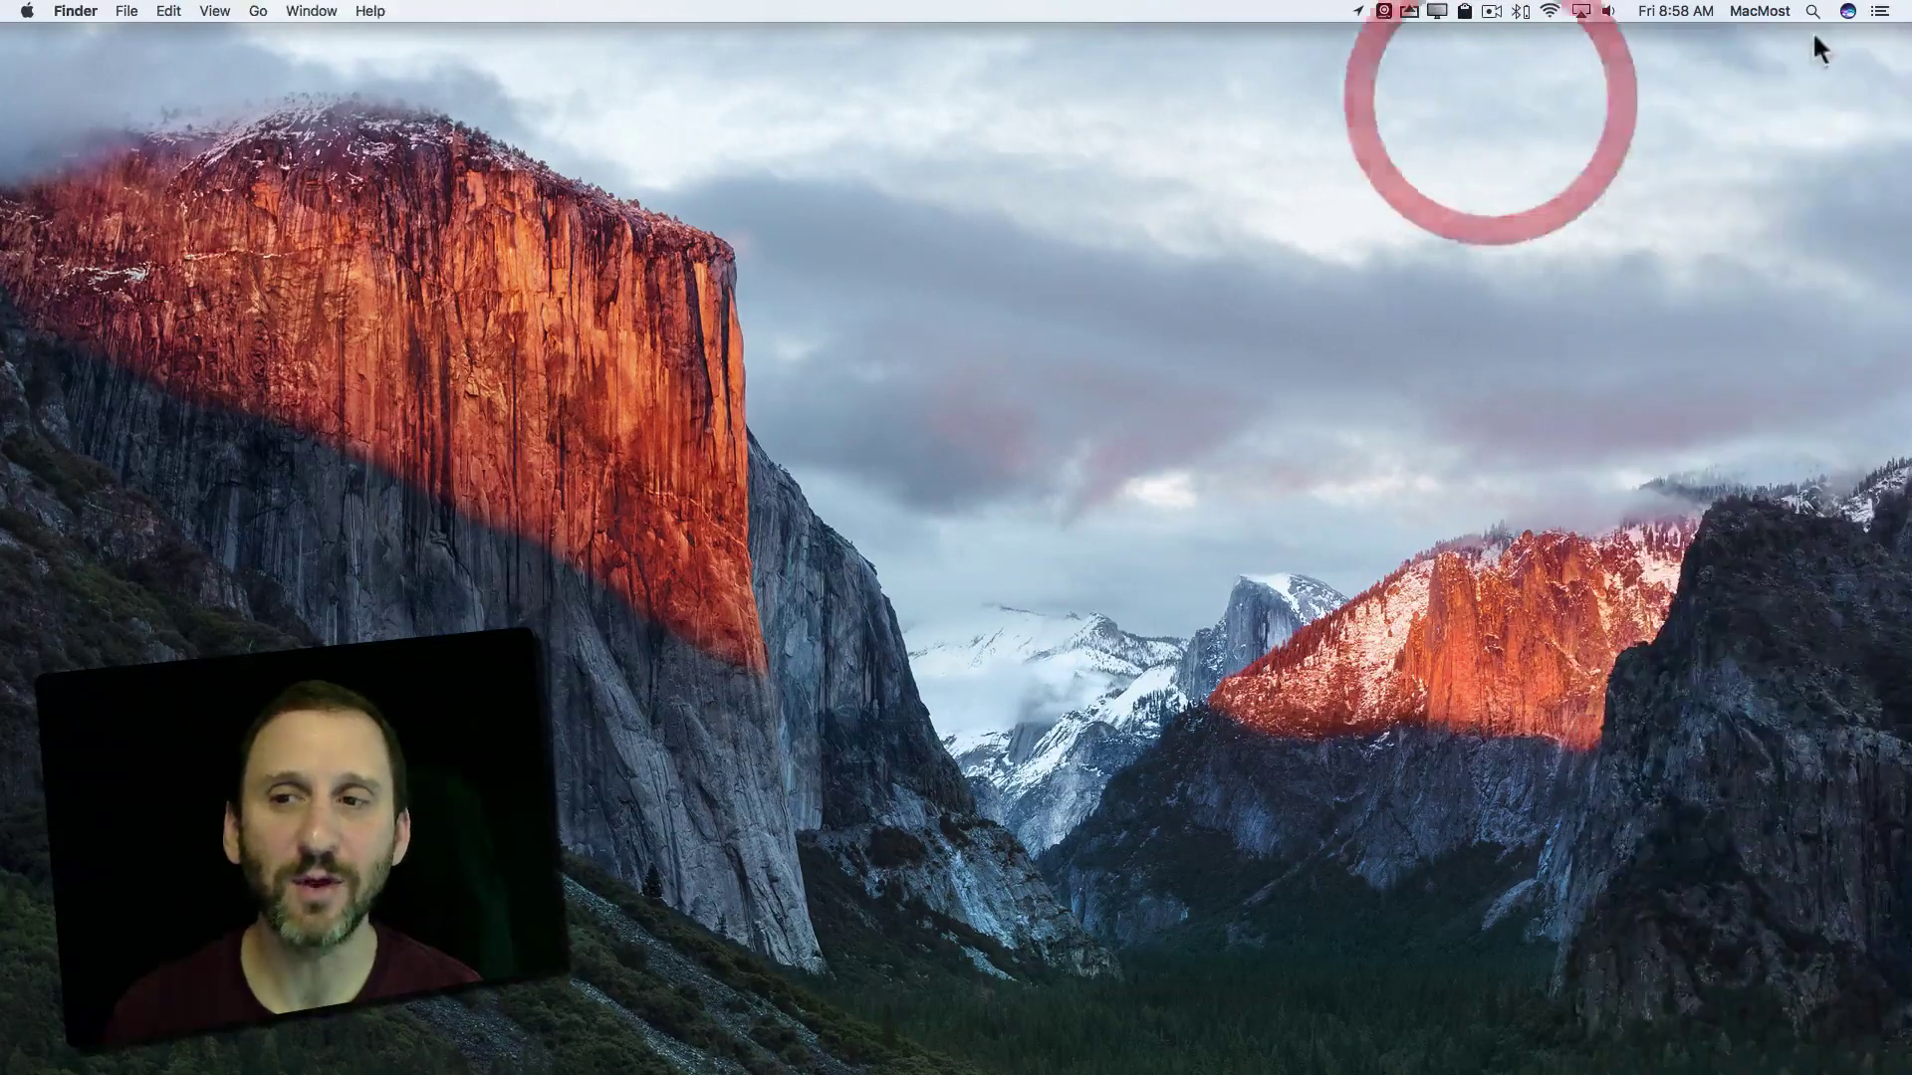
left_click(1879, 12)
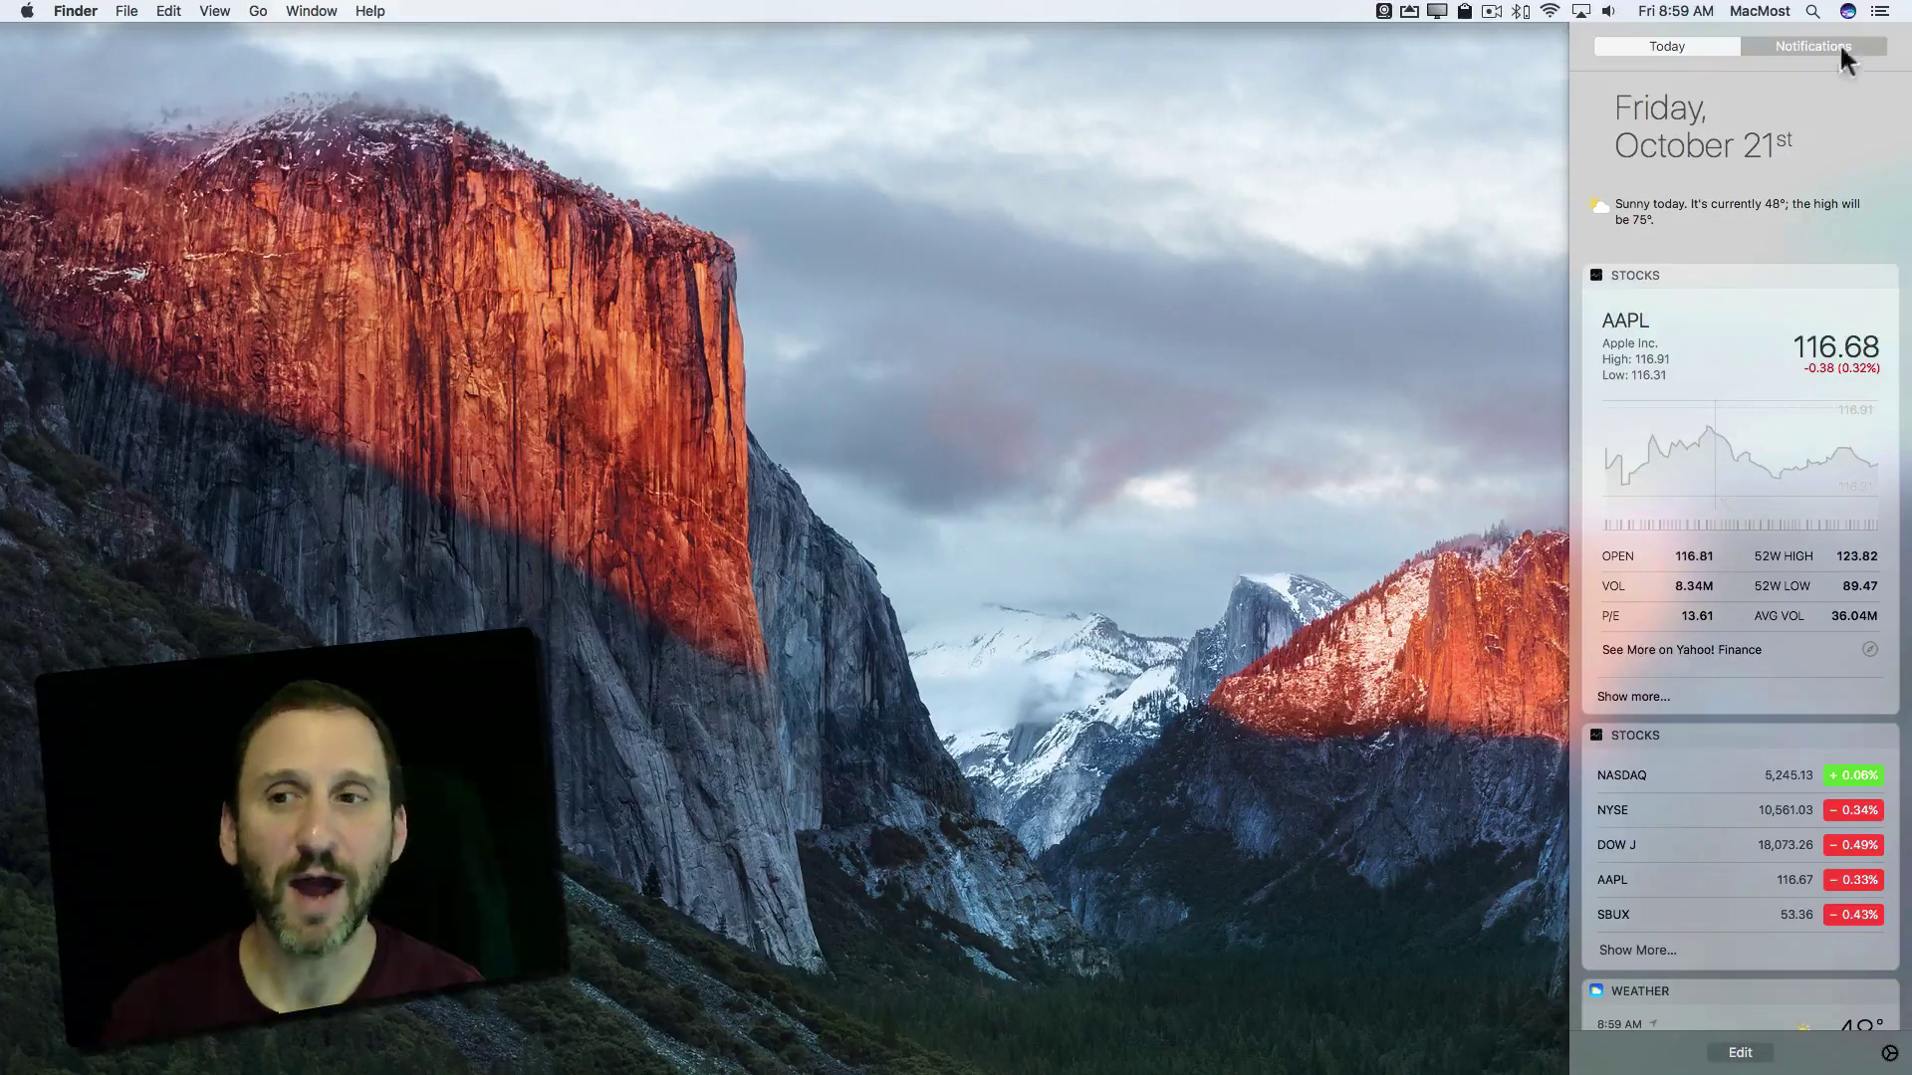
left_click(1880, 11)
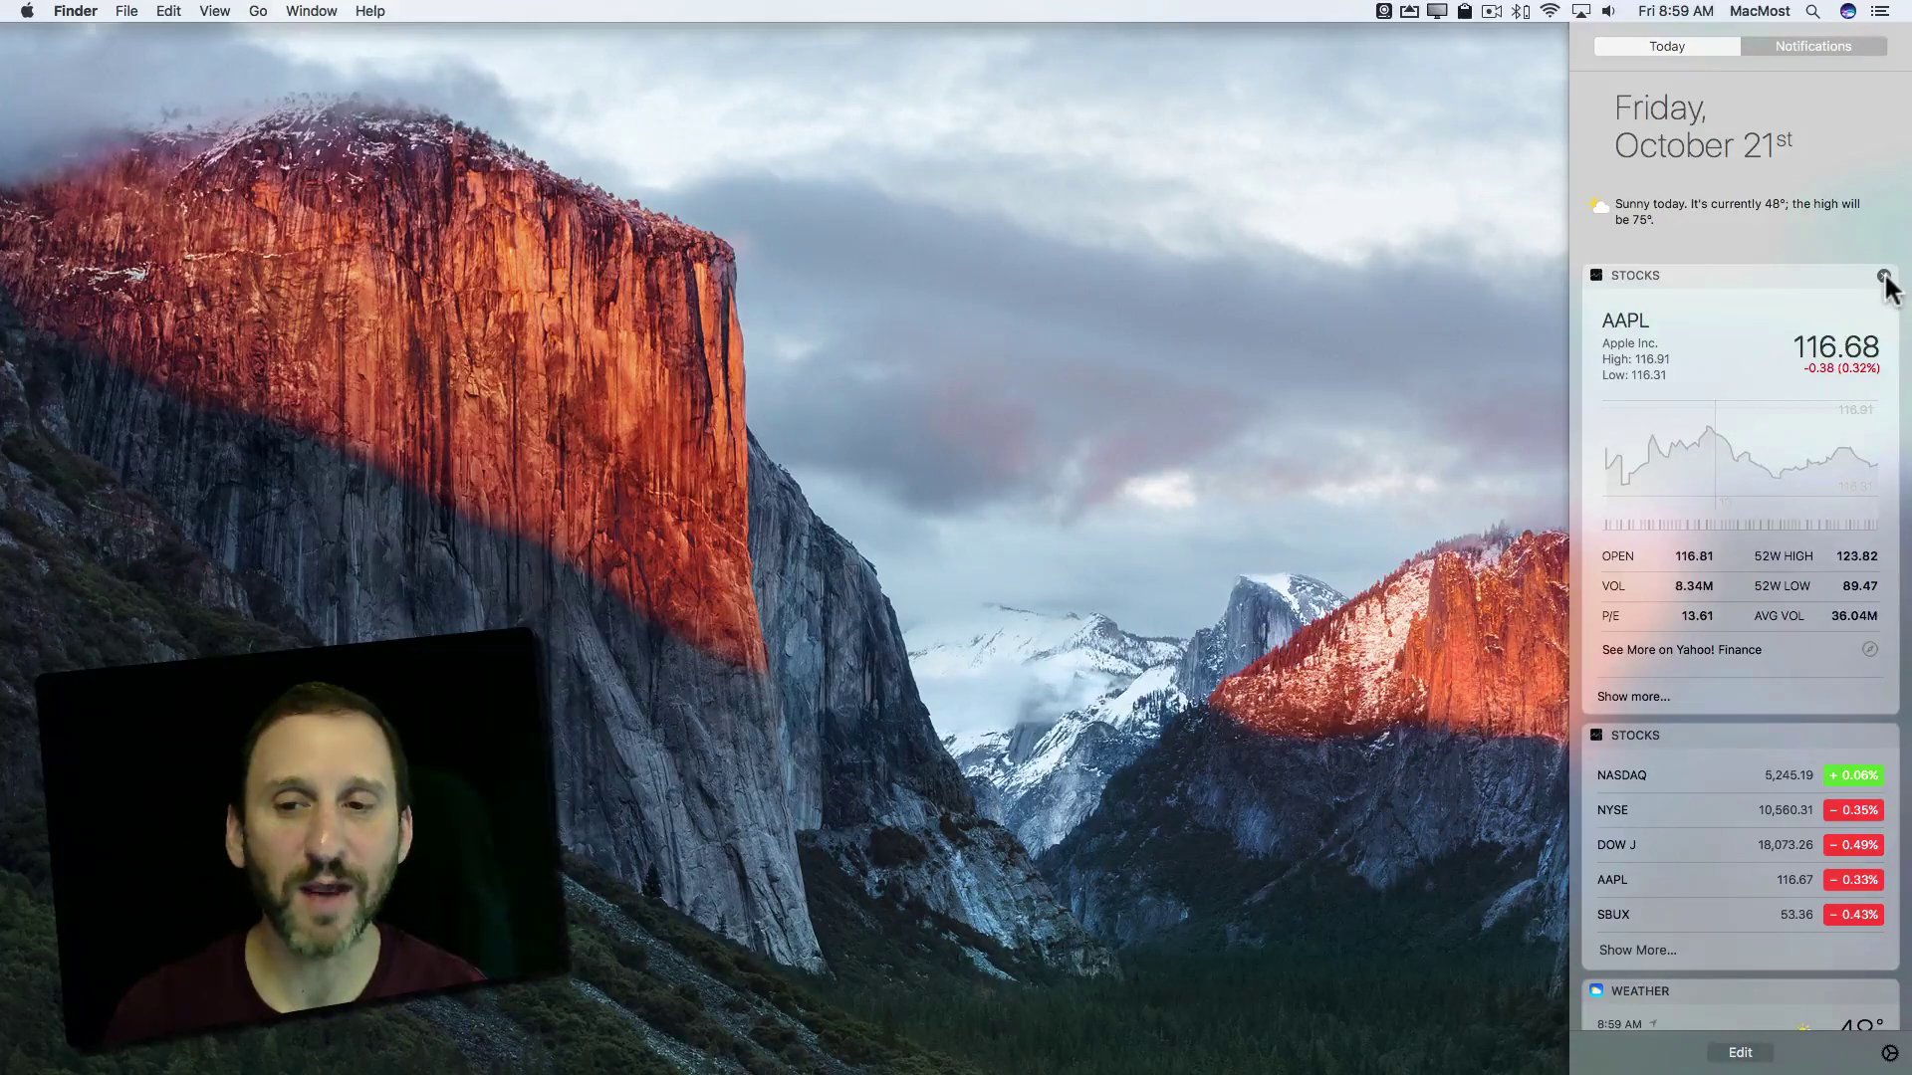
left_click_drag(1798, 294, 1758, 281)
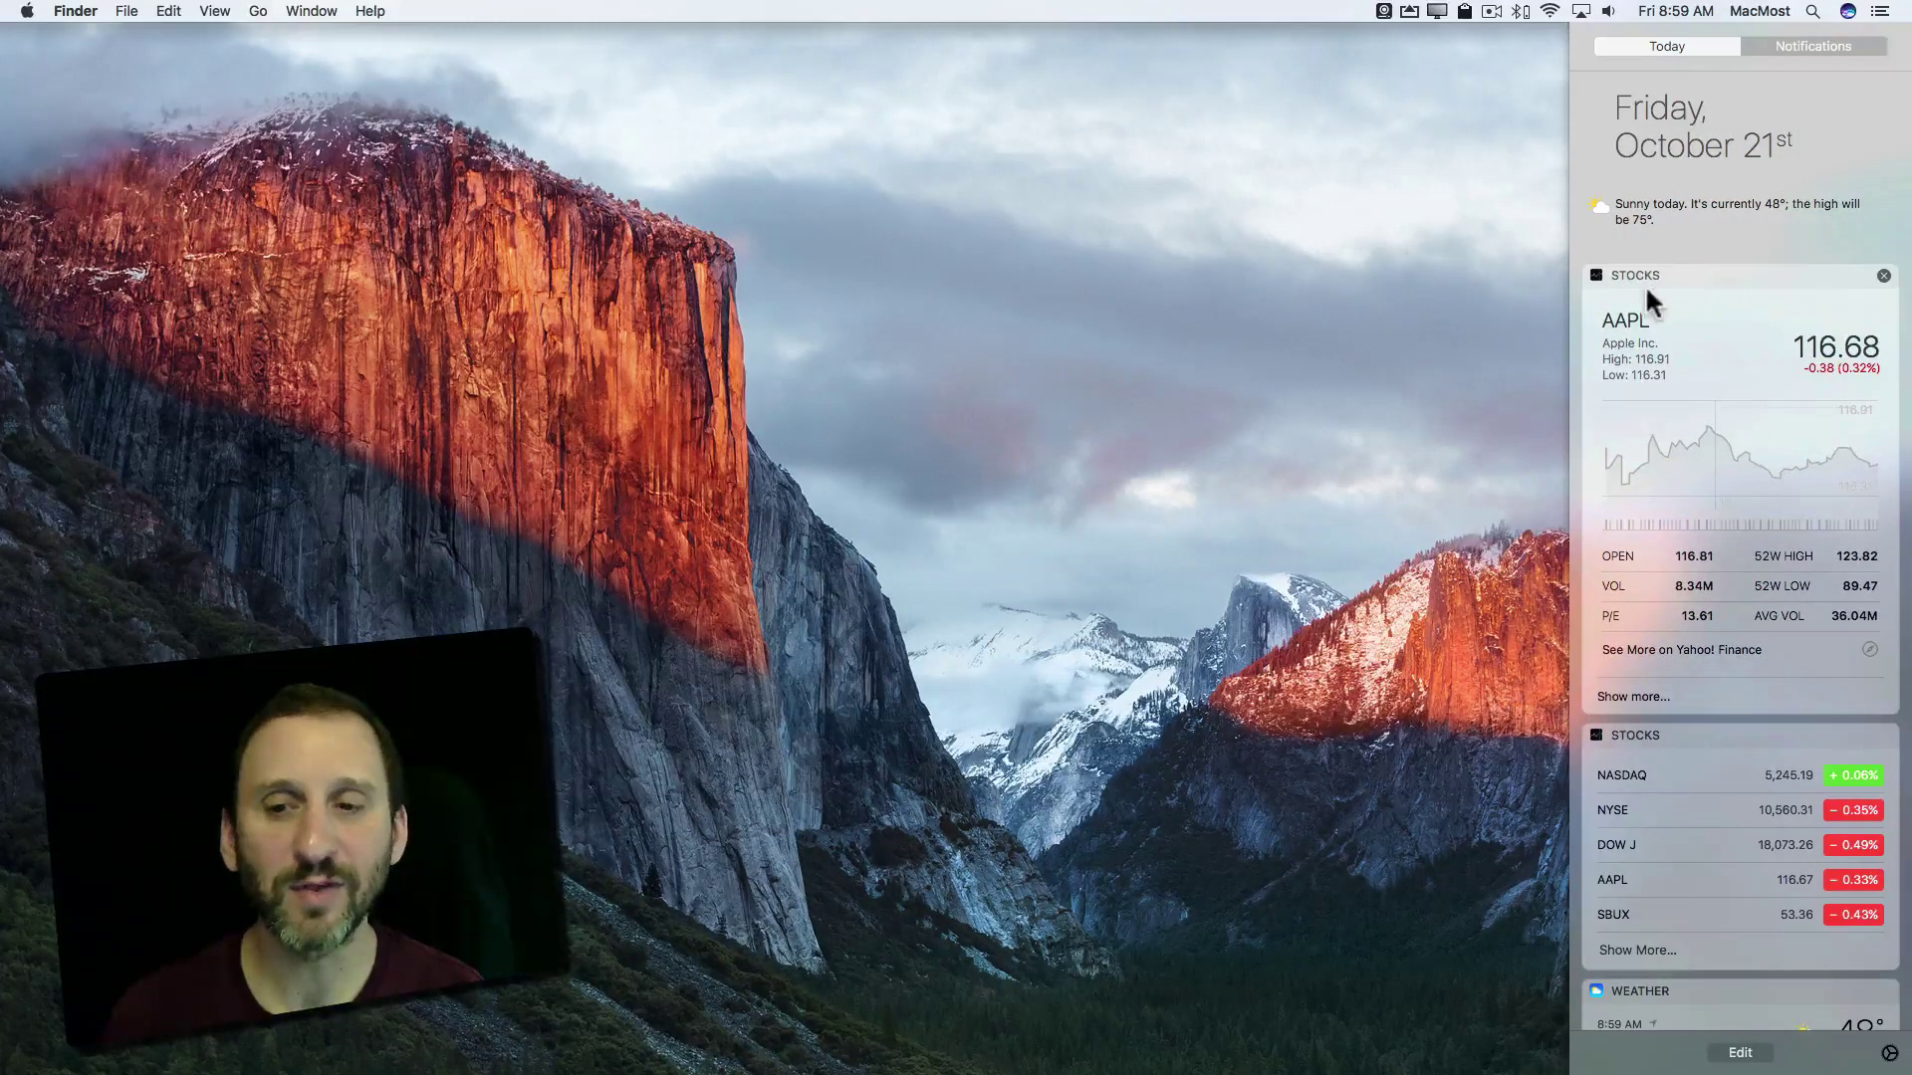
Remove the AAPL card, then pin and remove Siri's San Francisco weather forecast.
left_click(1883, 276)
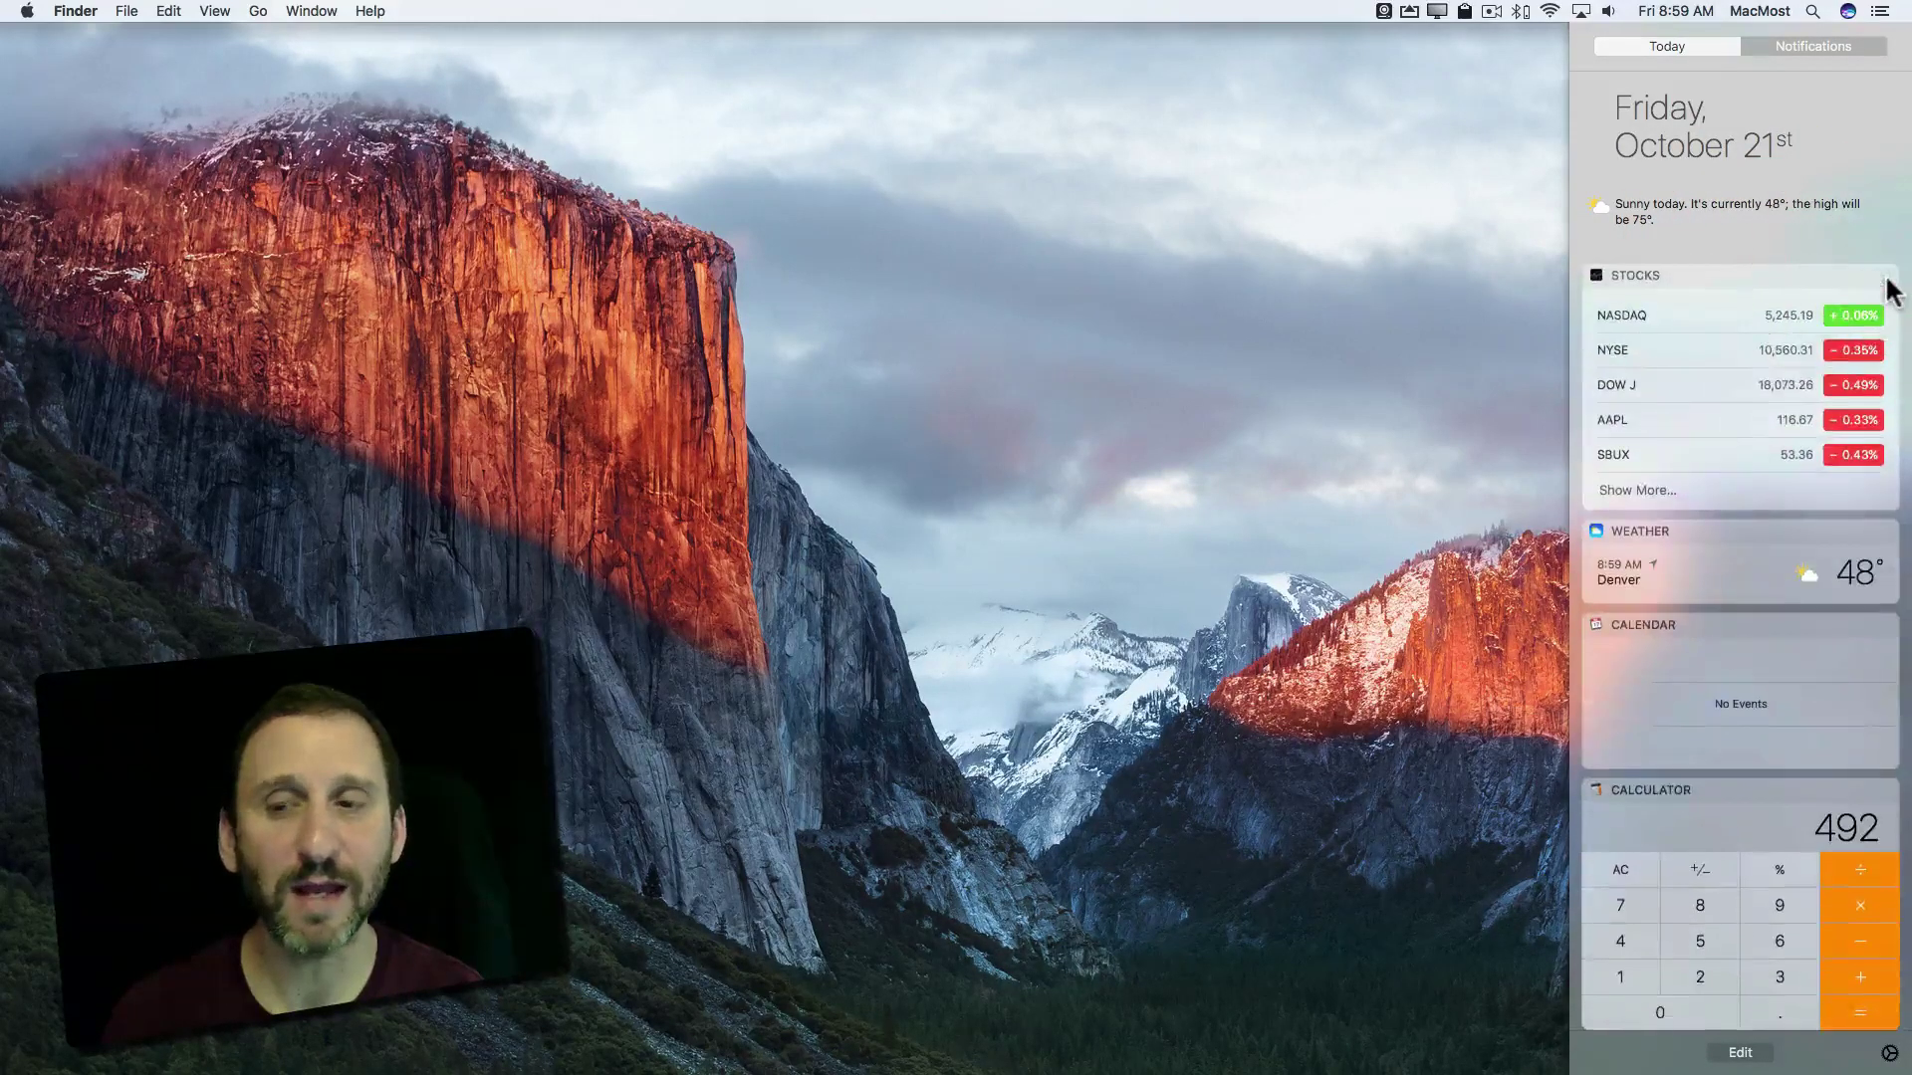
left_click(1852, 12)
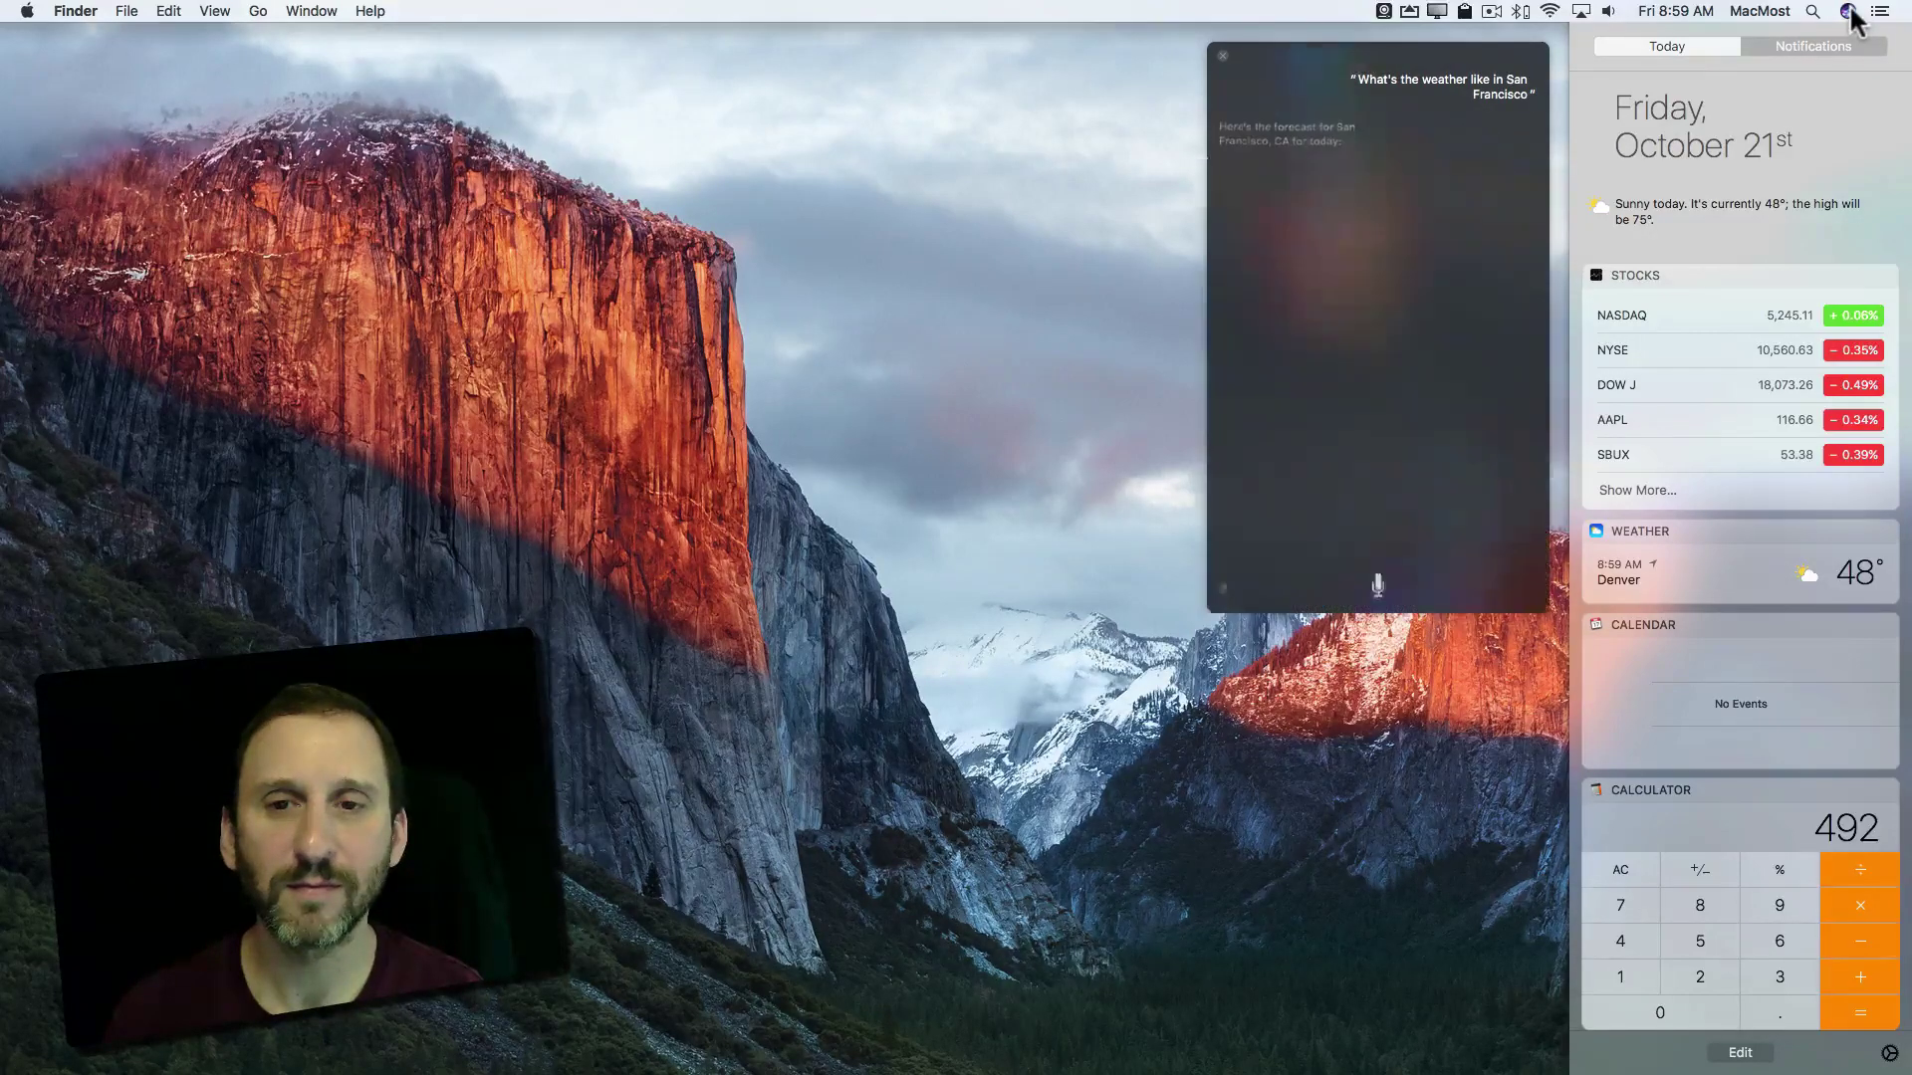
left_click(1518, 176)
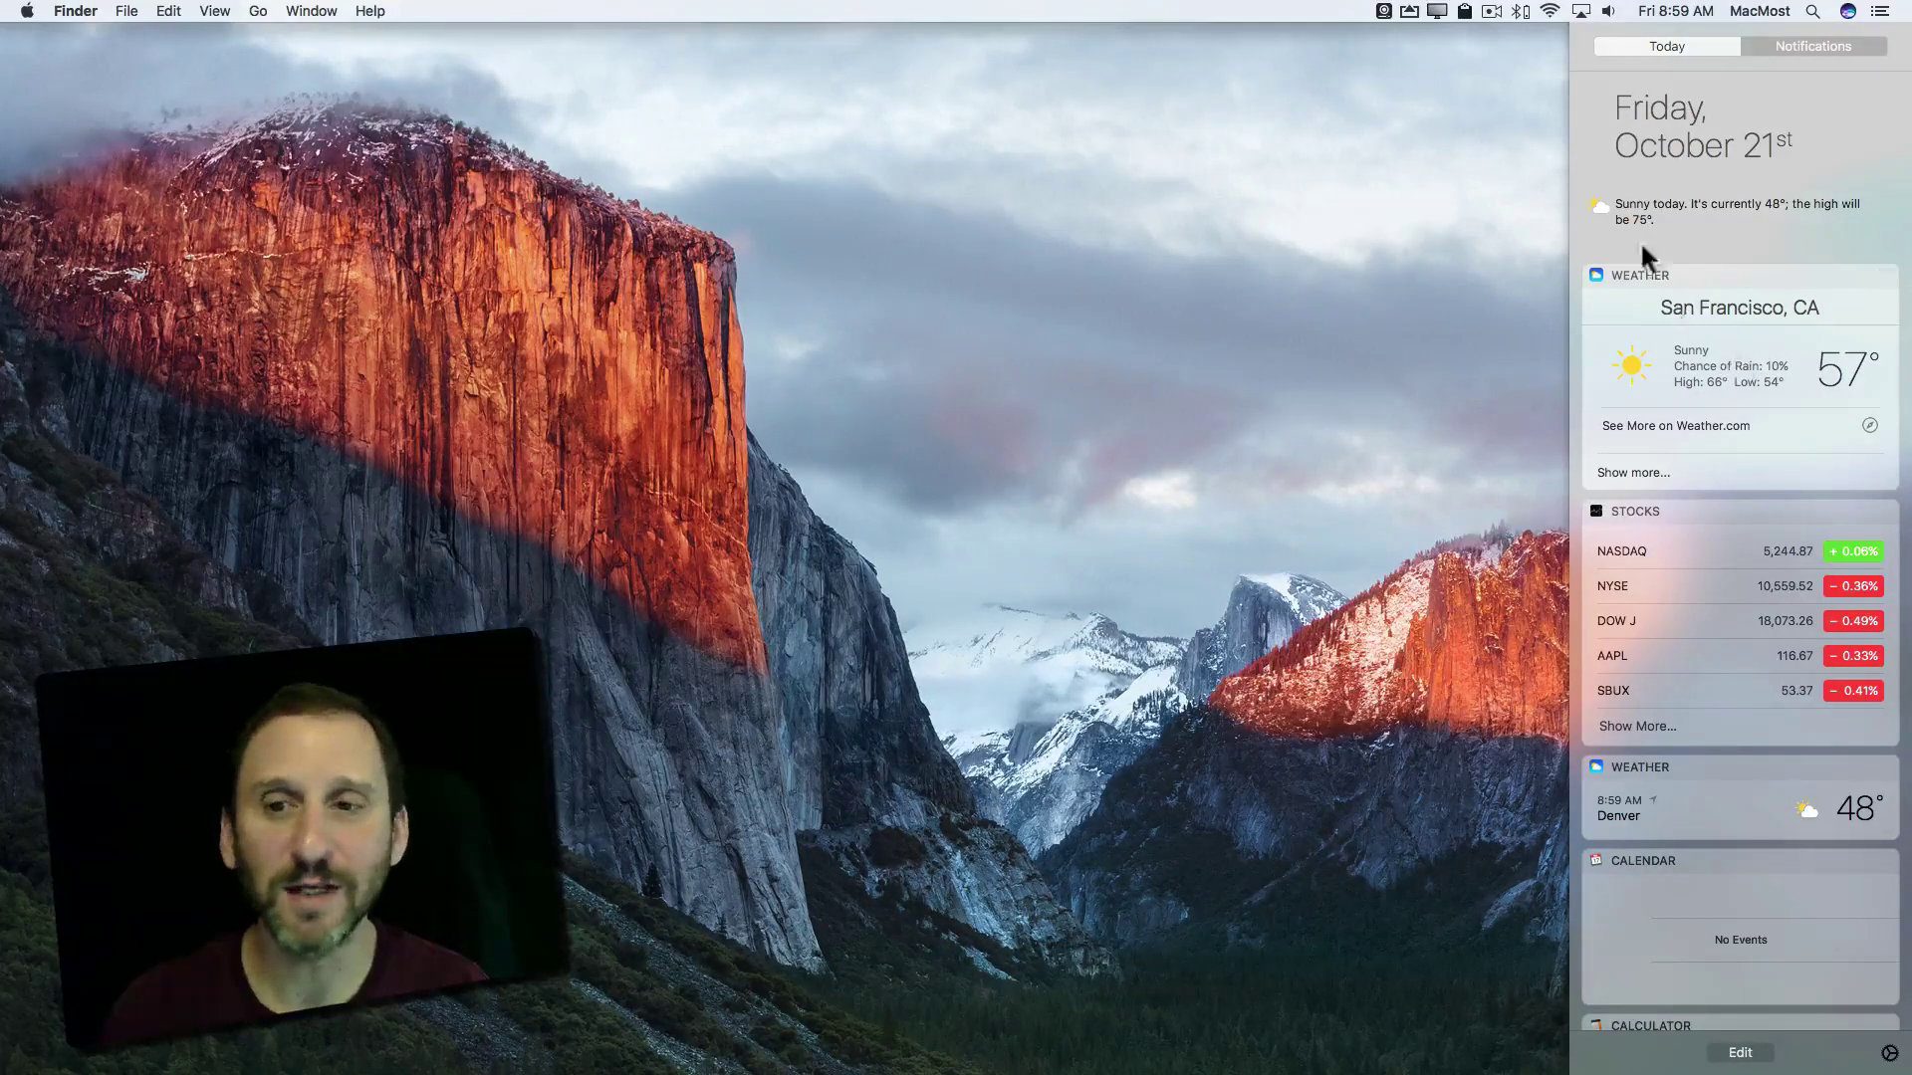
left_click(1886, 279)
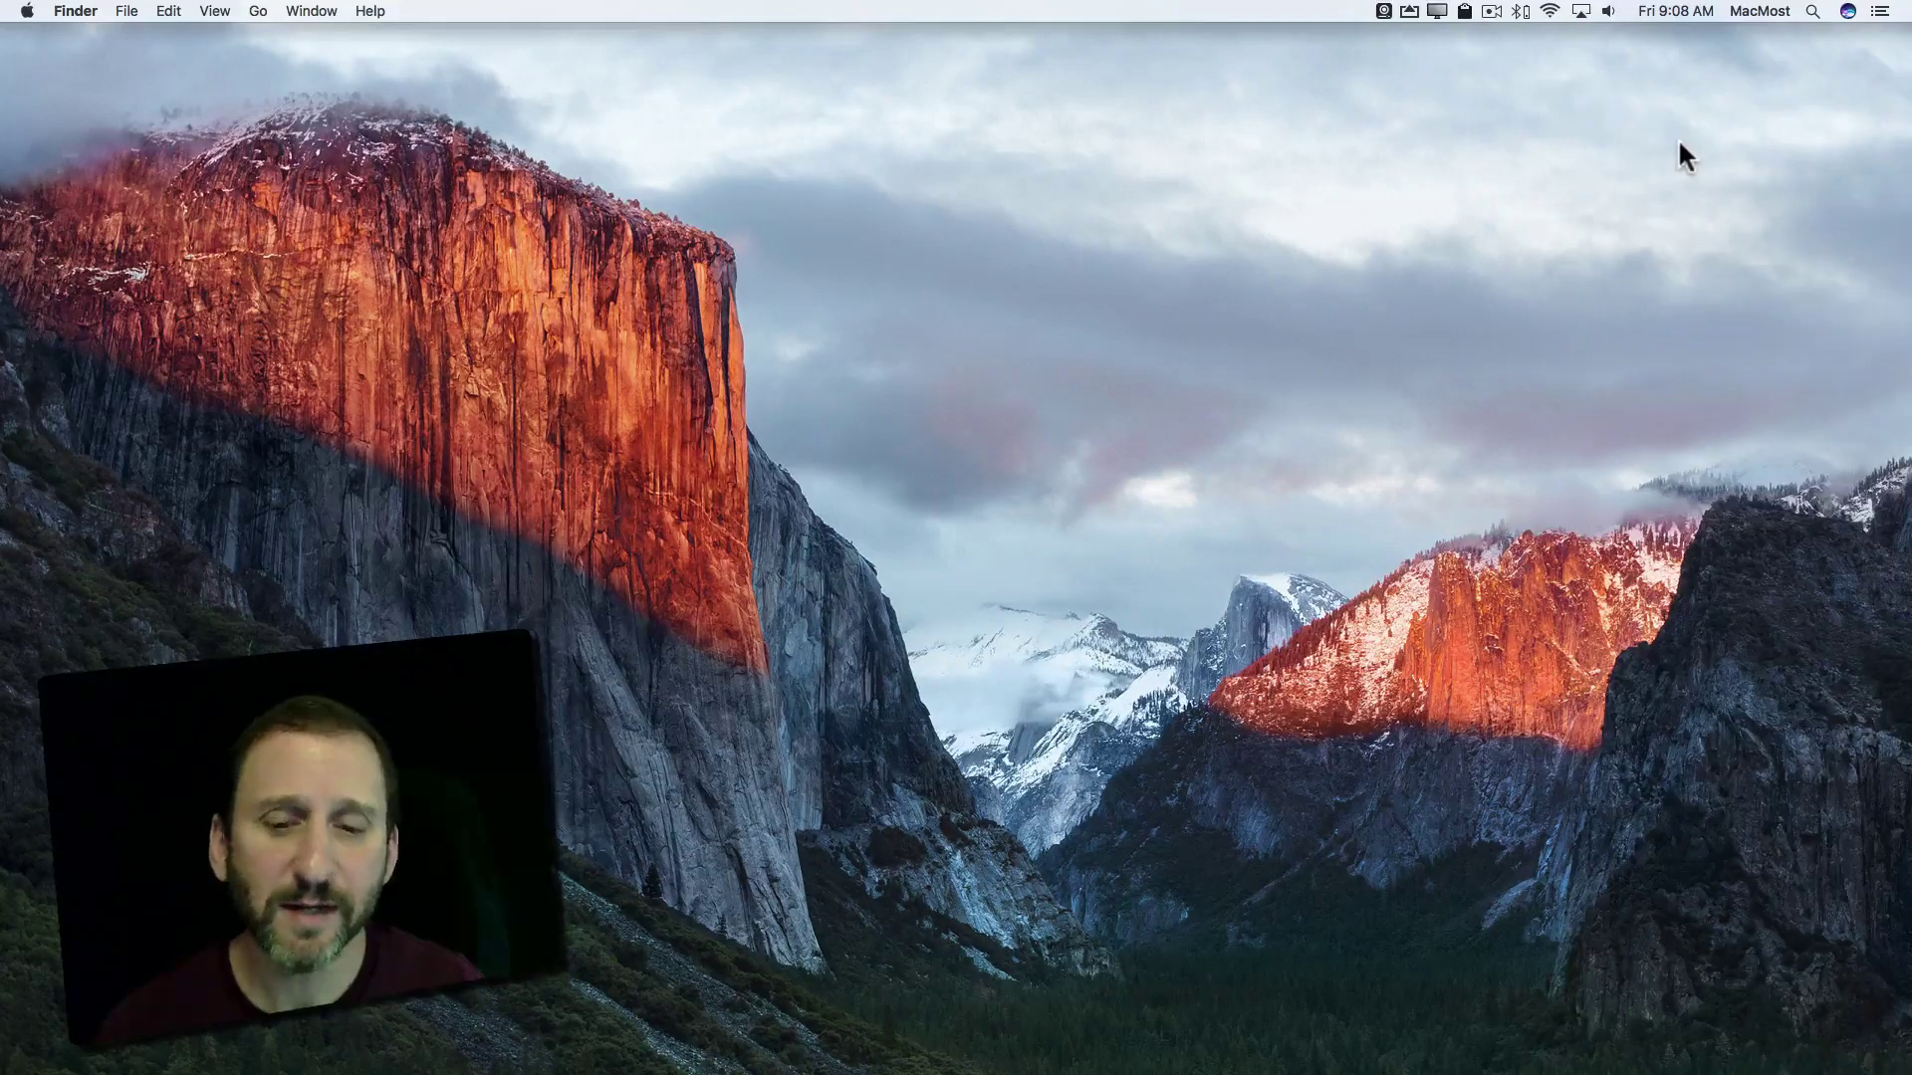
Pin Siri's London time and one-dollar-in-euros answers to the Today view.
left_click(1847, 12)
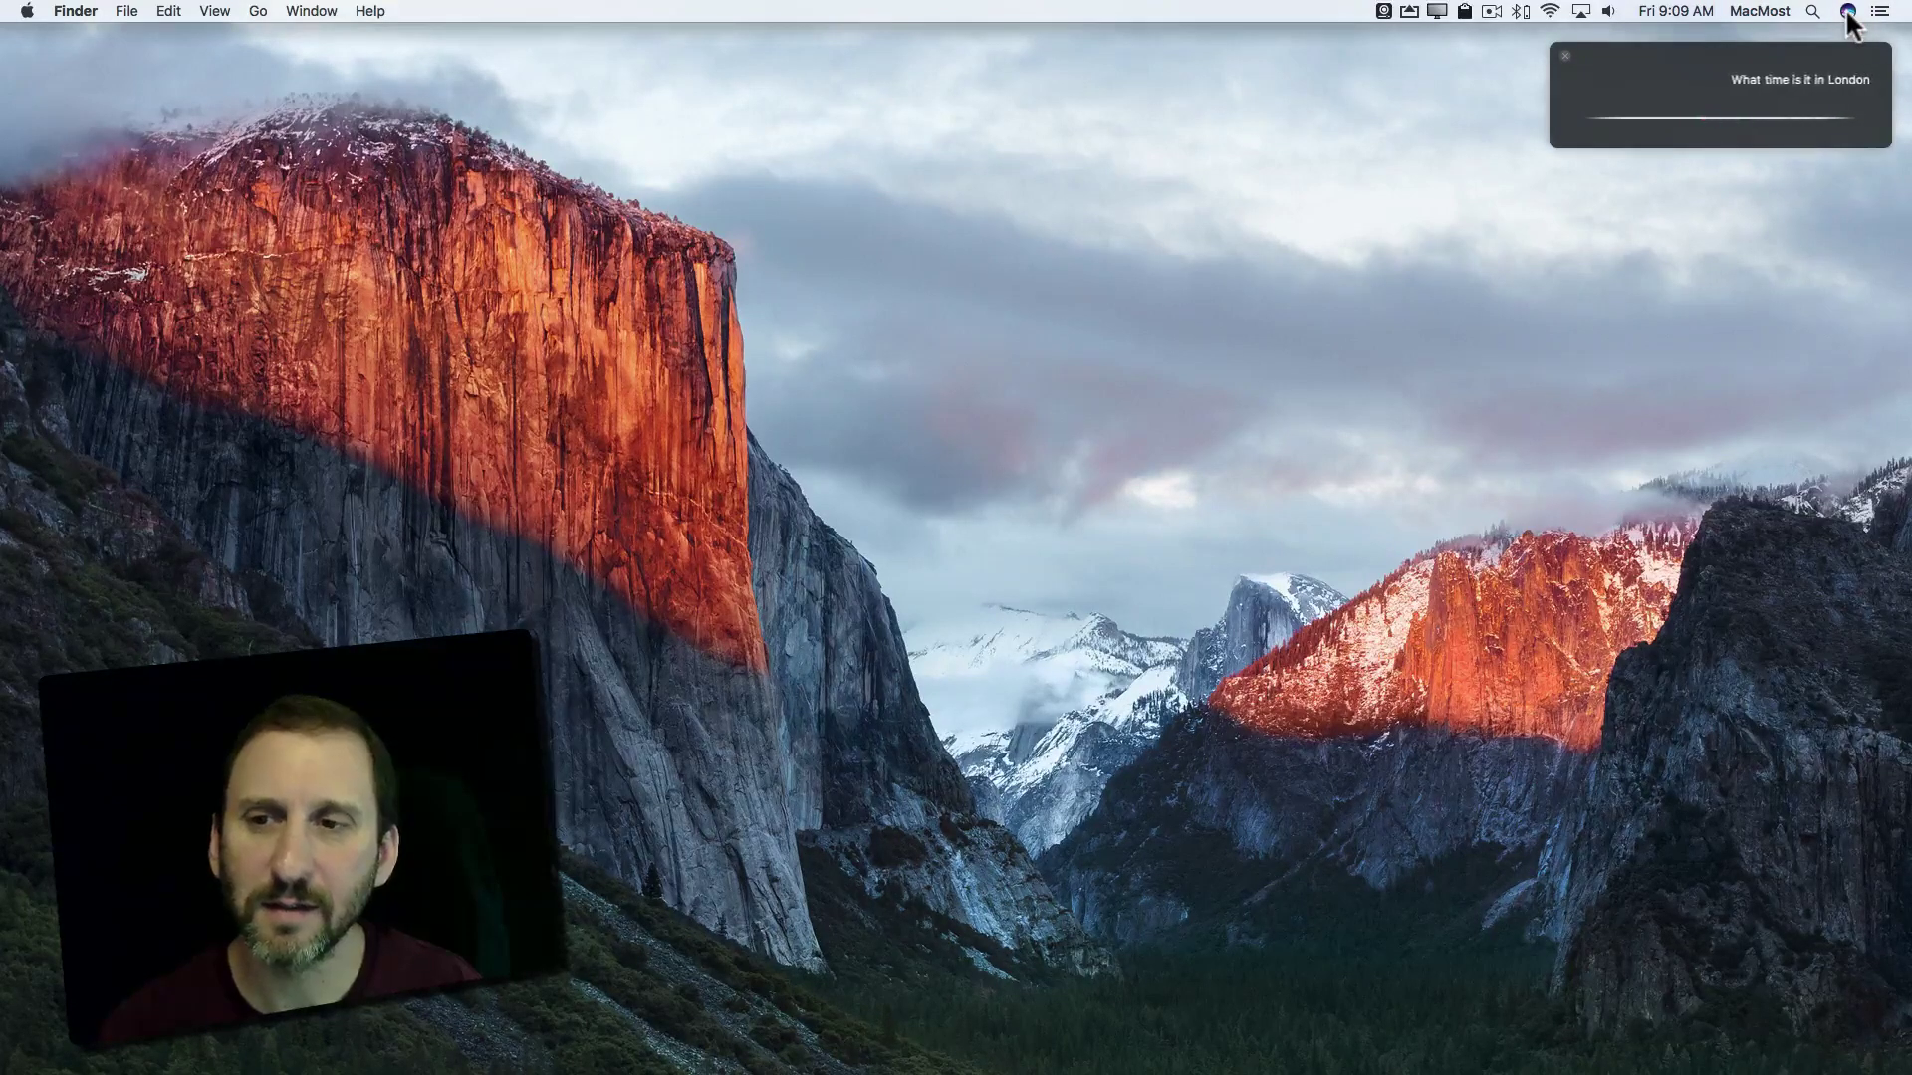
left_click(1863, 149)
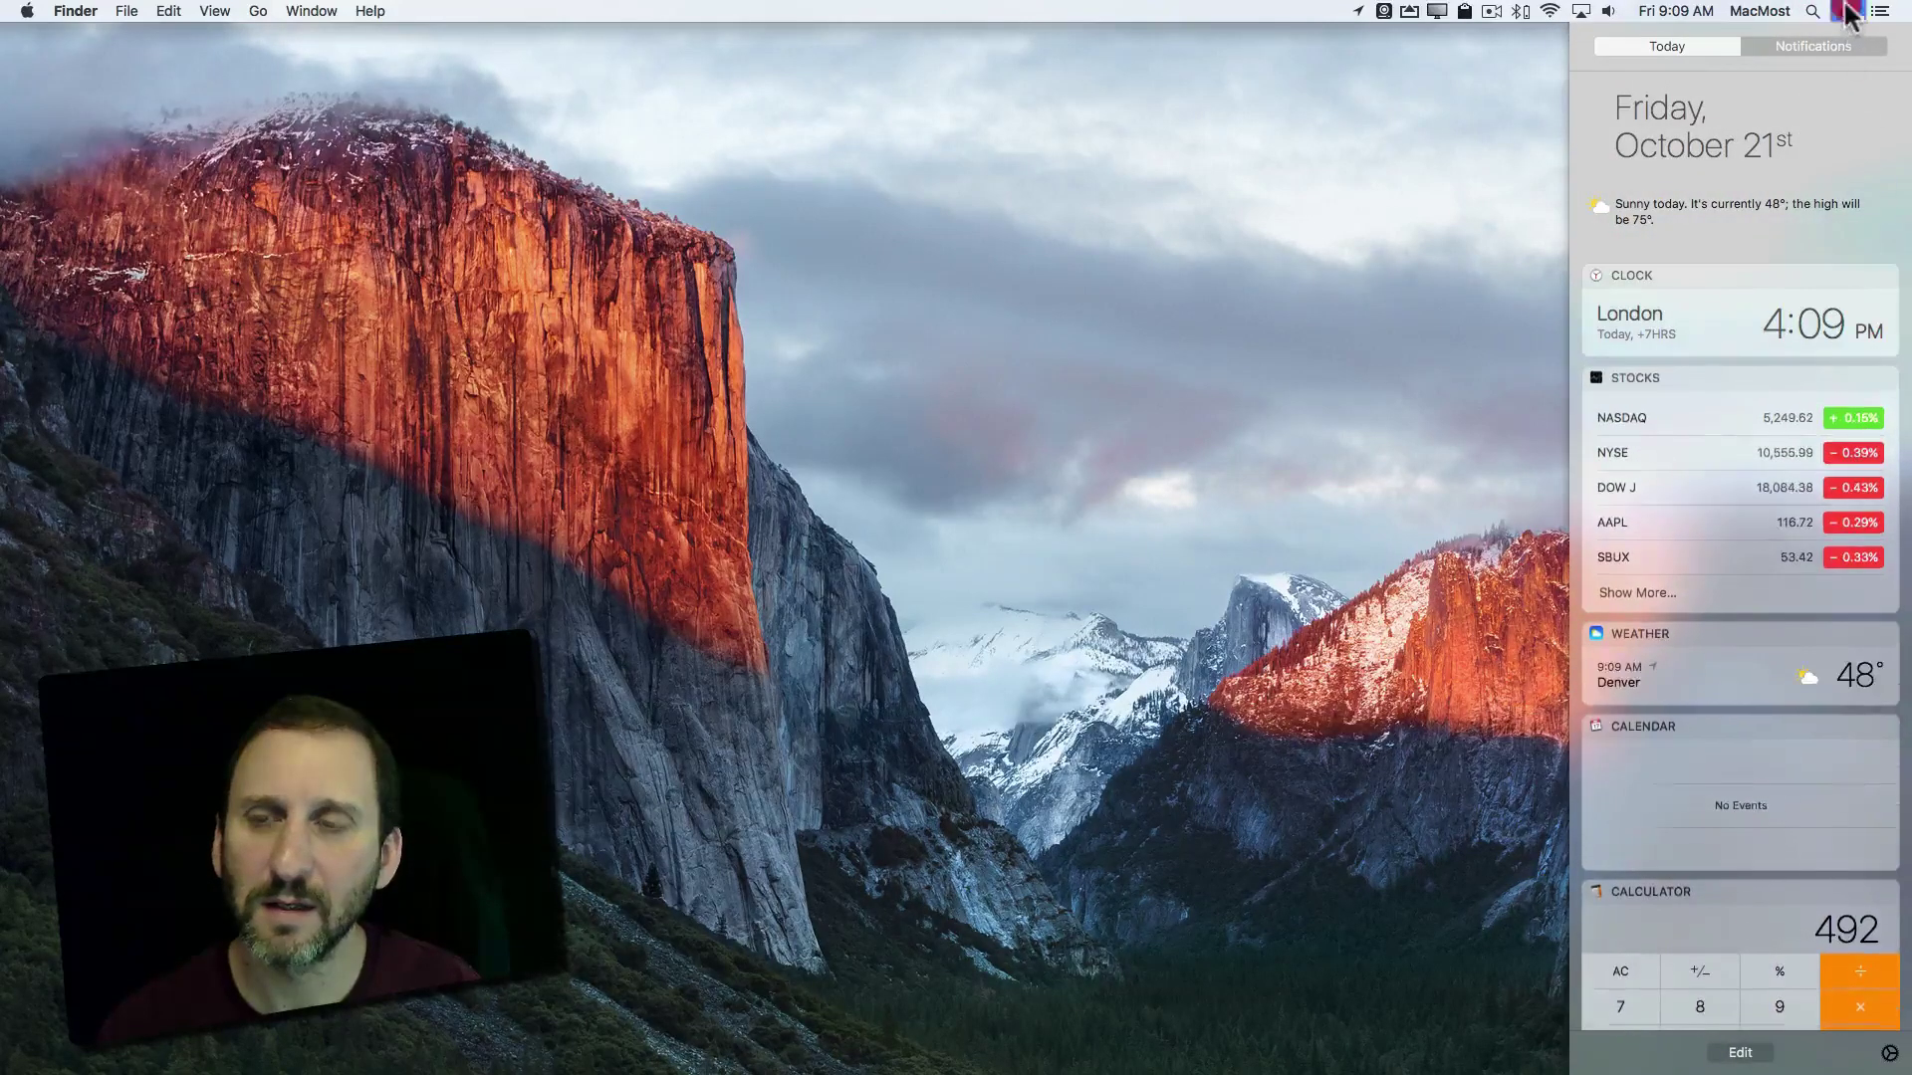
left_click(1848, 12)
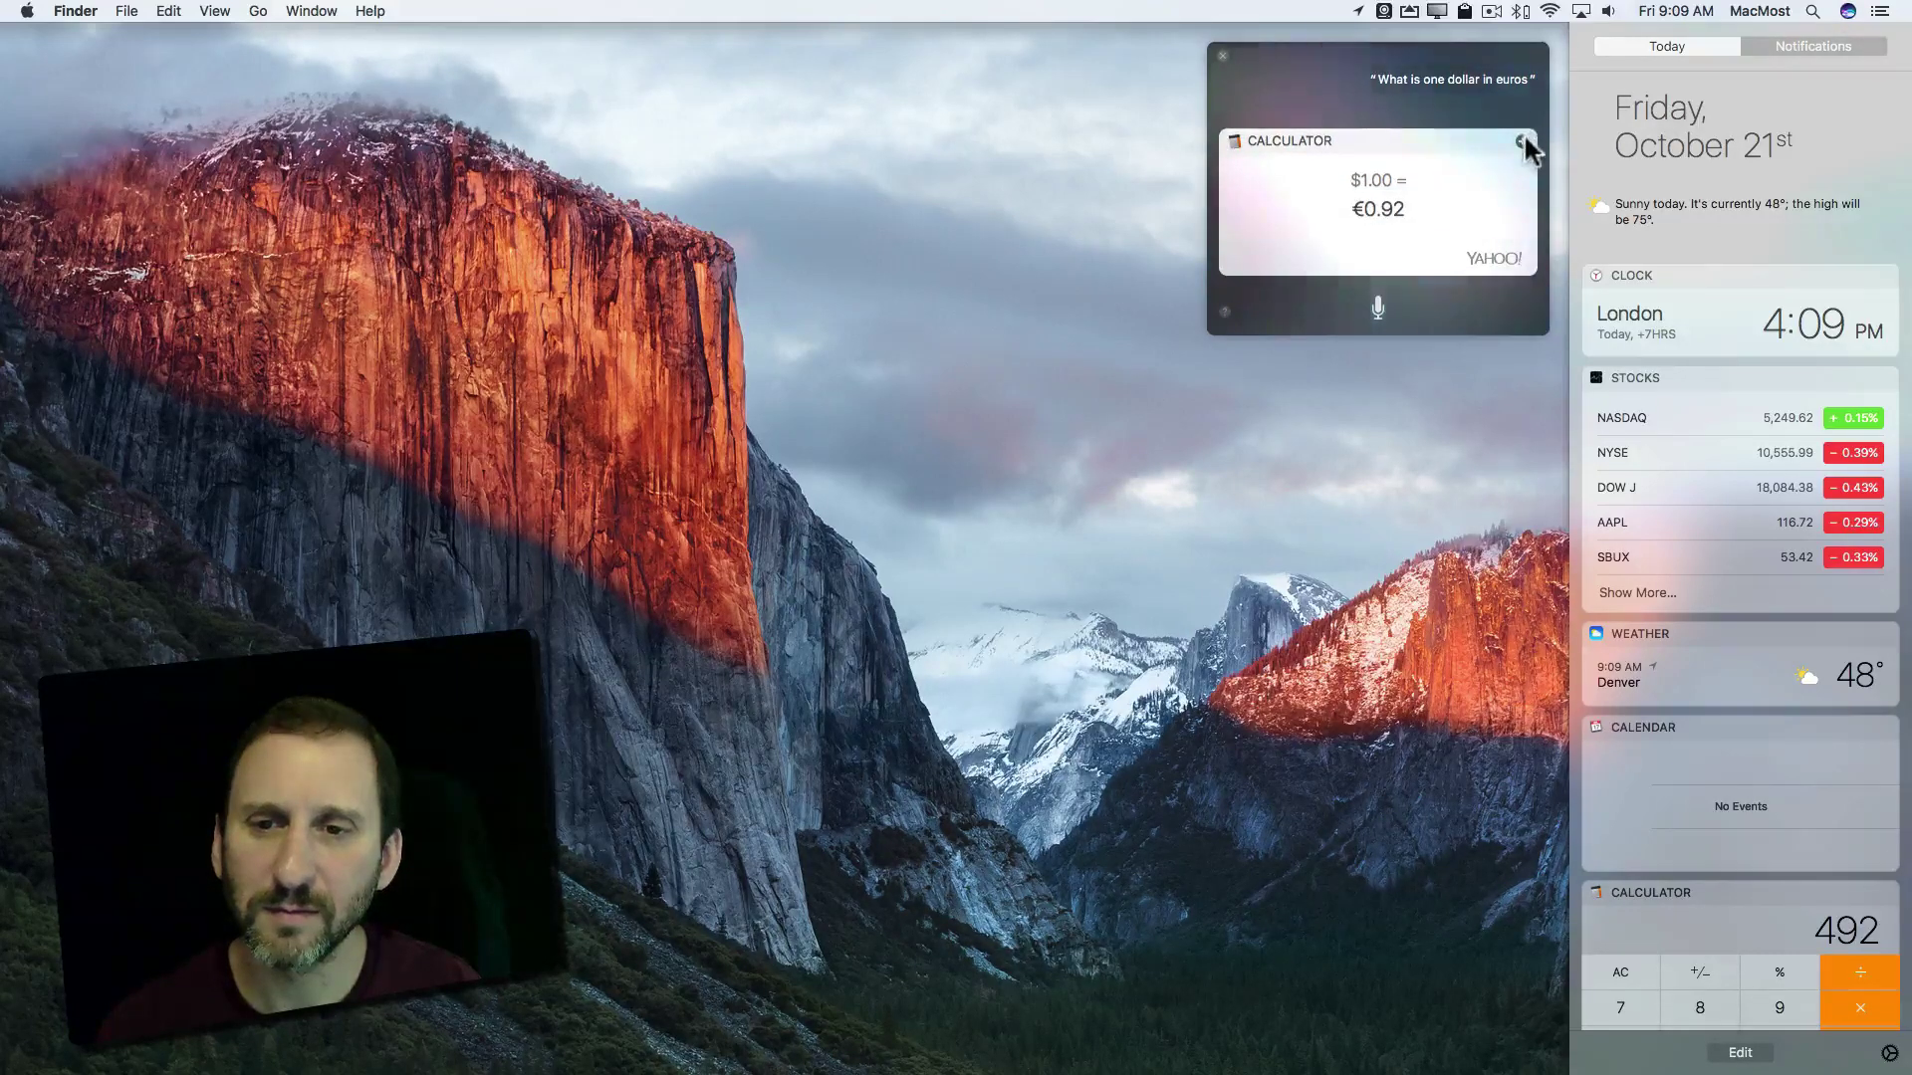
left_click(1524, 133)
Ask Siri for the top news headlines and pin the News card to Today.
left_click(1852, 21)
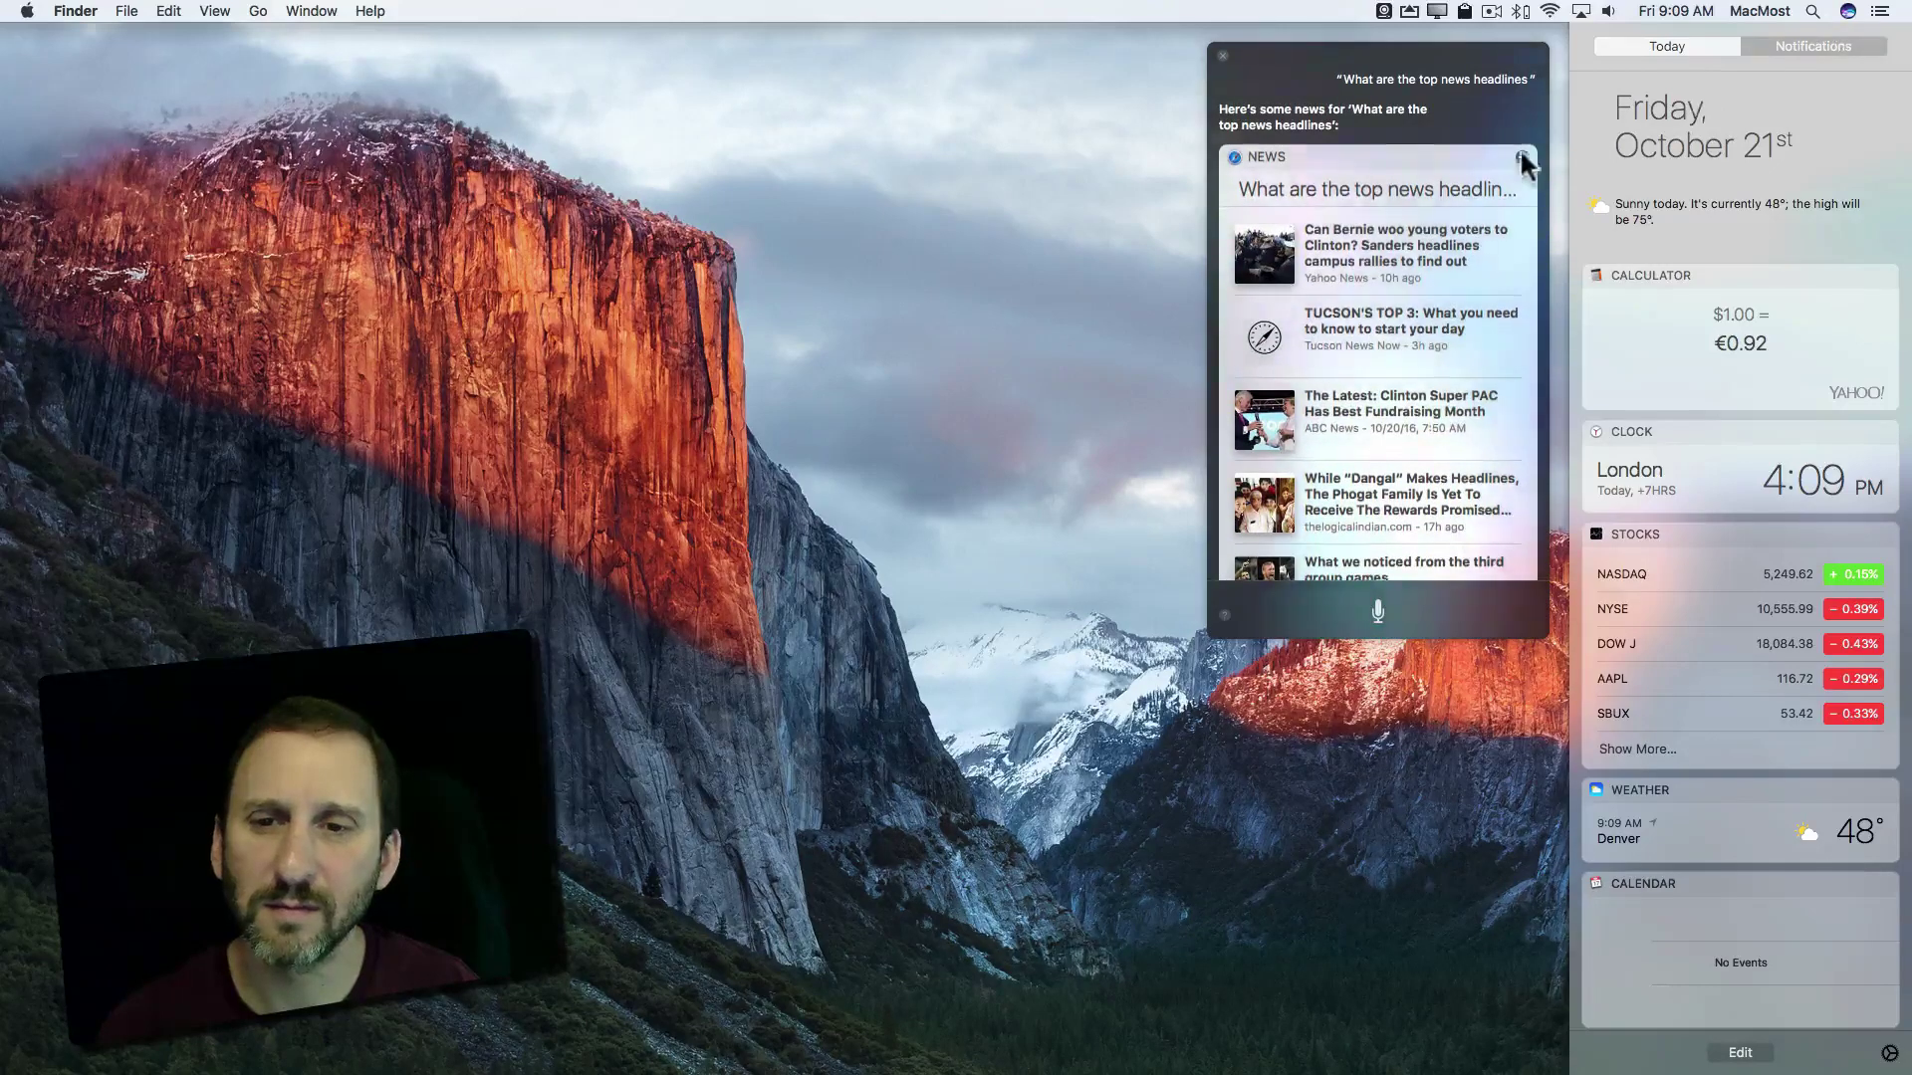
left_click(1524, 160)
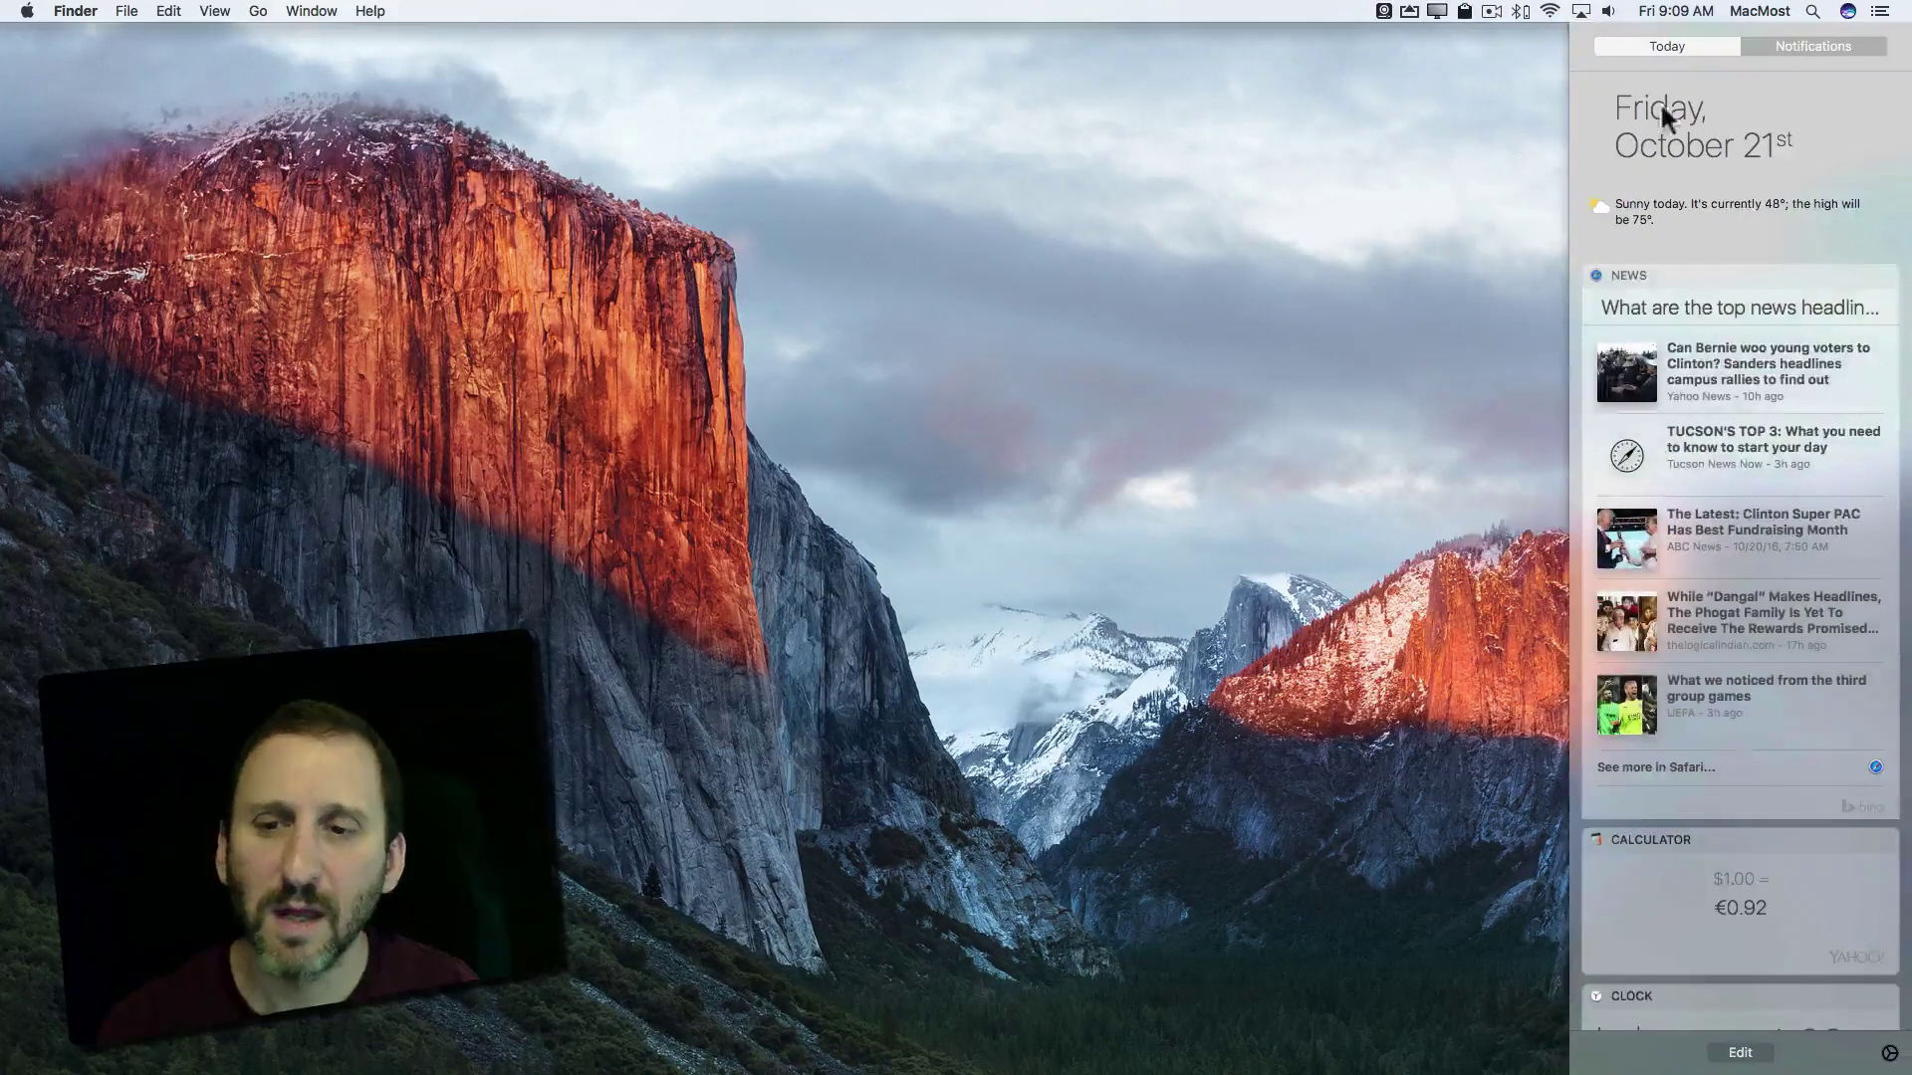
scroll(1660, 866, "down", 3)
scroll(1662, 868, "down", 2)
scroll(1662, 866, "up", 5)
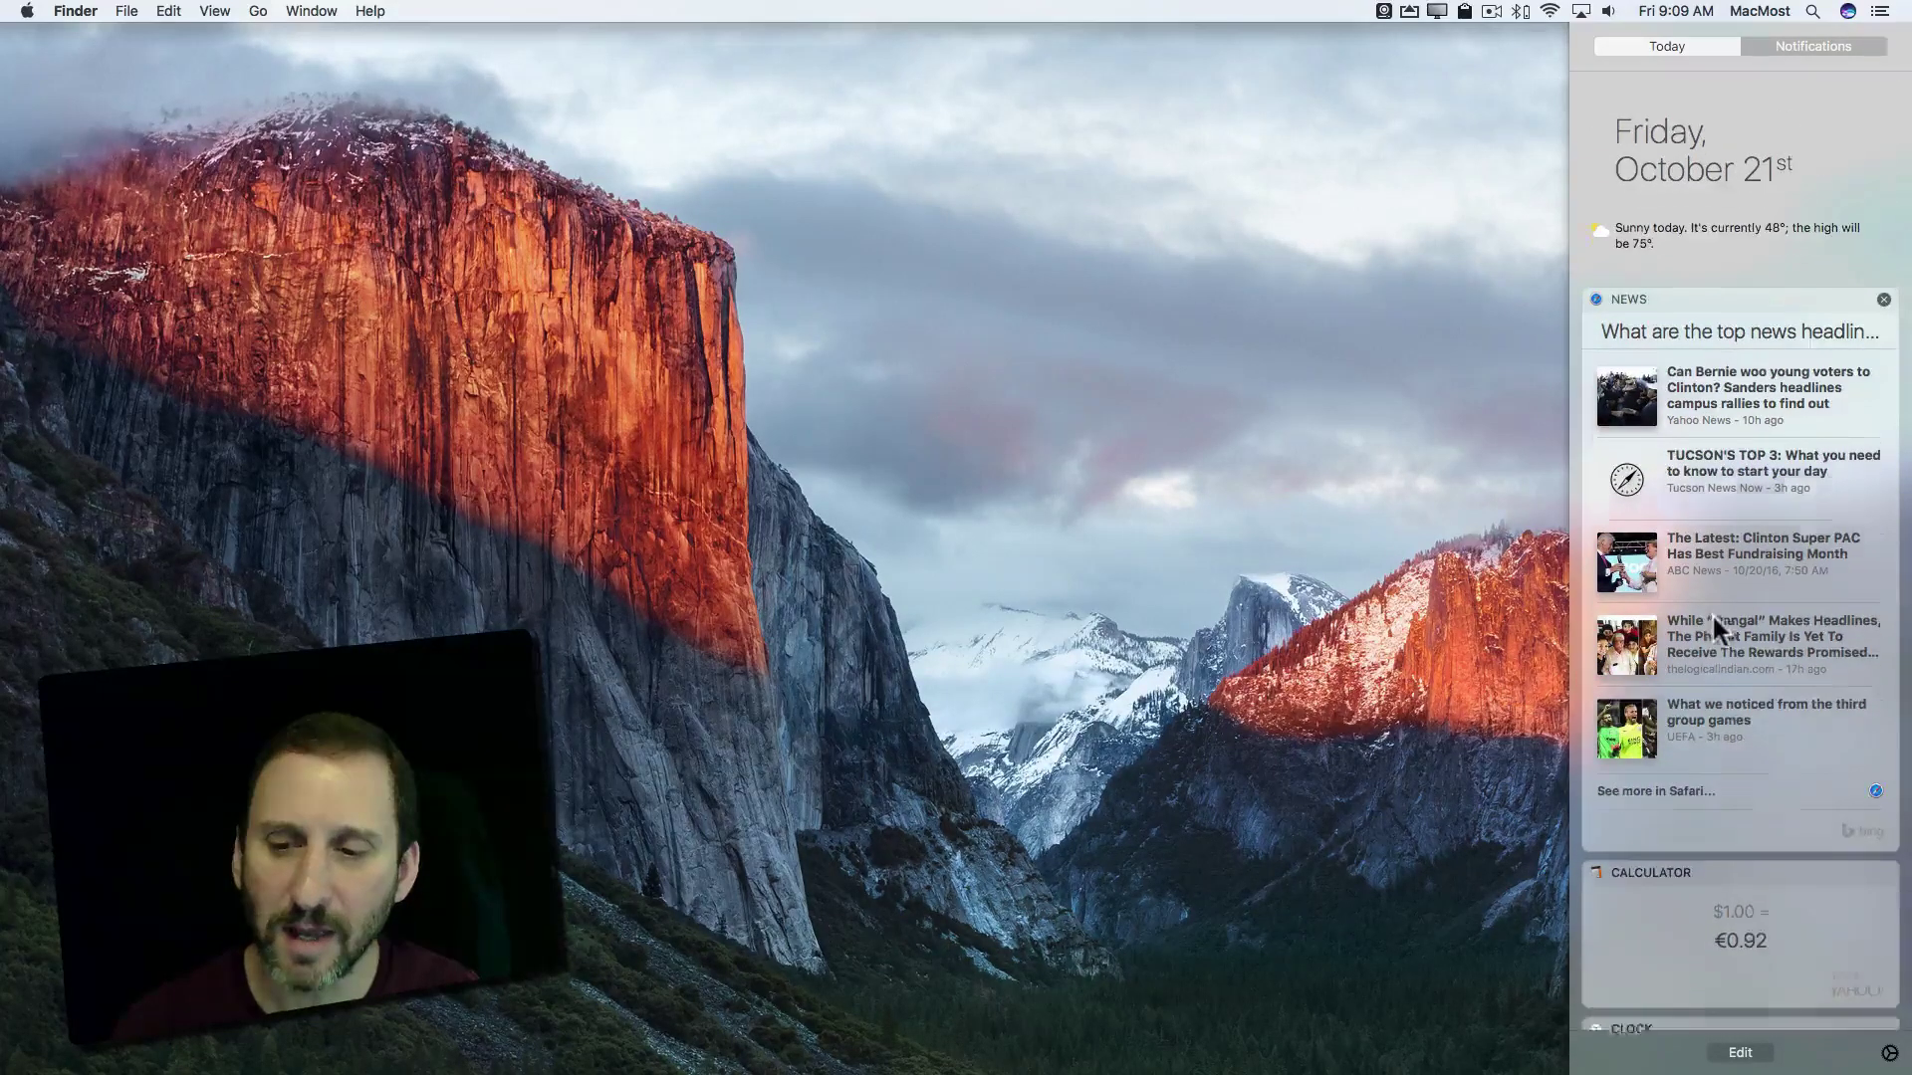
scroll(1712, 612, "down", 3)
scroll(1713, 613, "down", 2)
scroll(1712, 611, "down", 1)
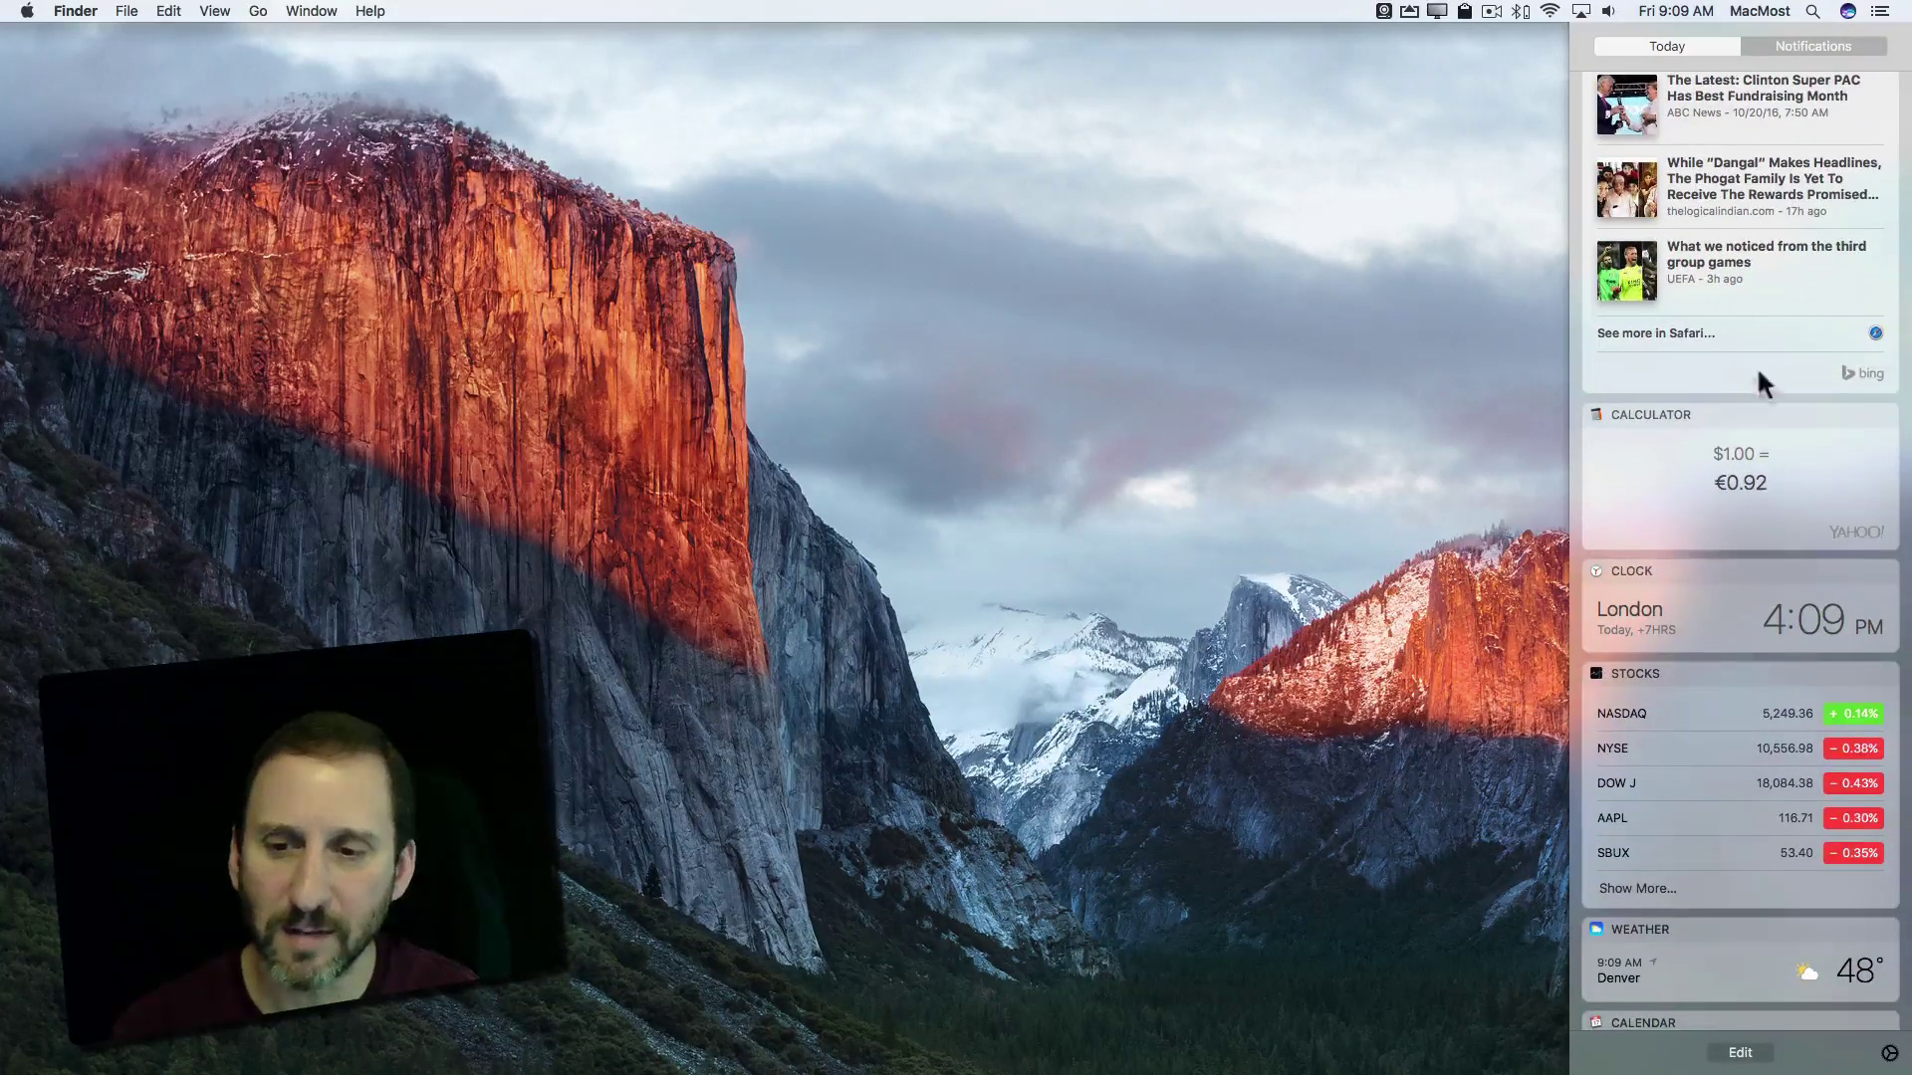